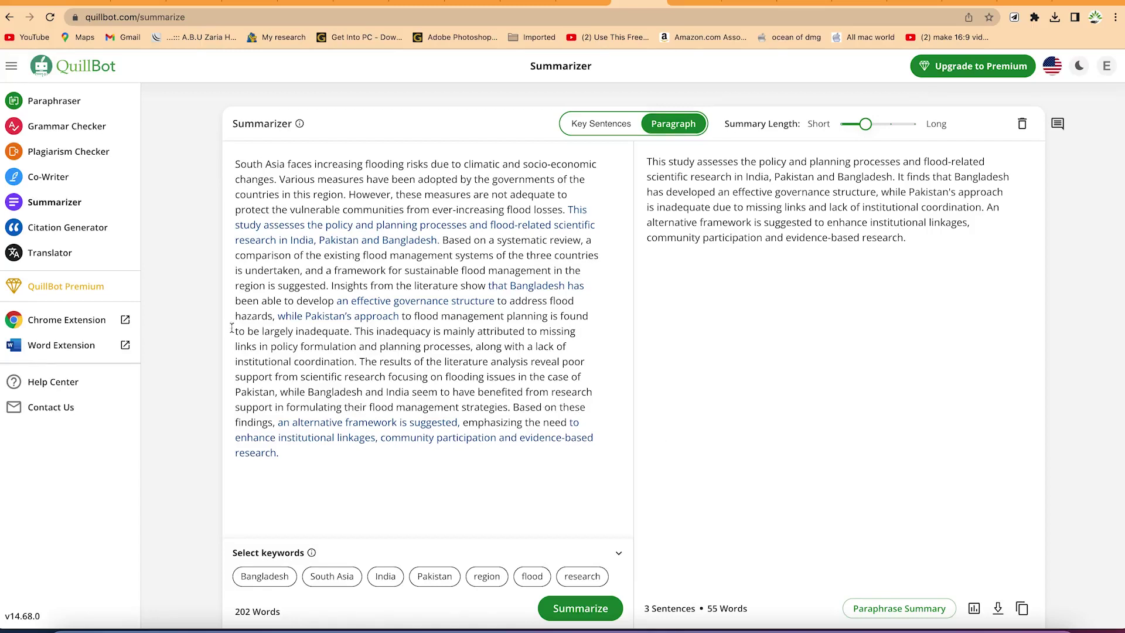
- Open the Citation Generator and rename the reference folder to Flood mitigation ref
left_click(82, 232)
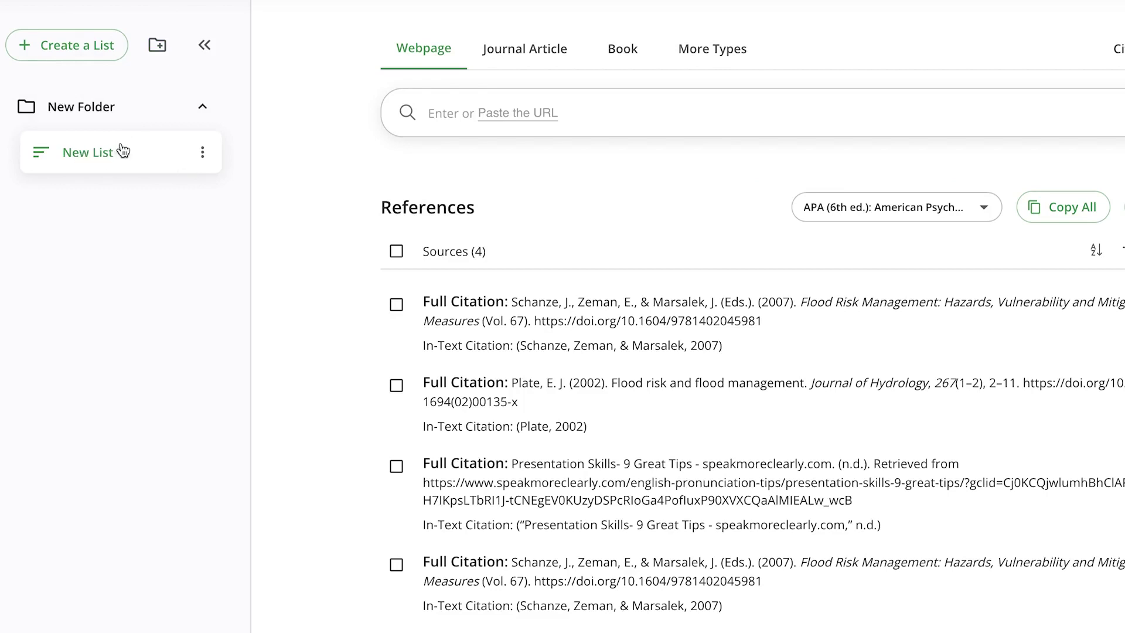
left_click(129, 117)
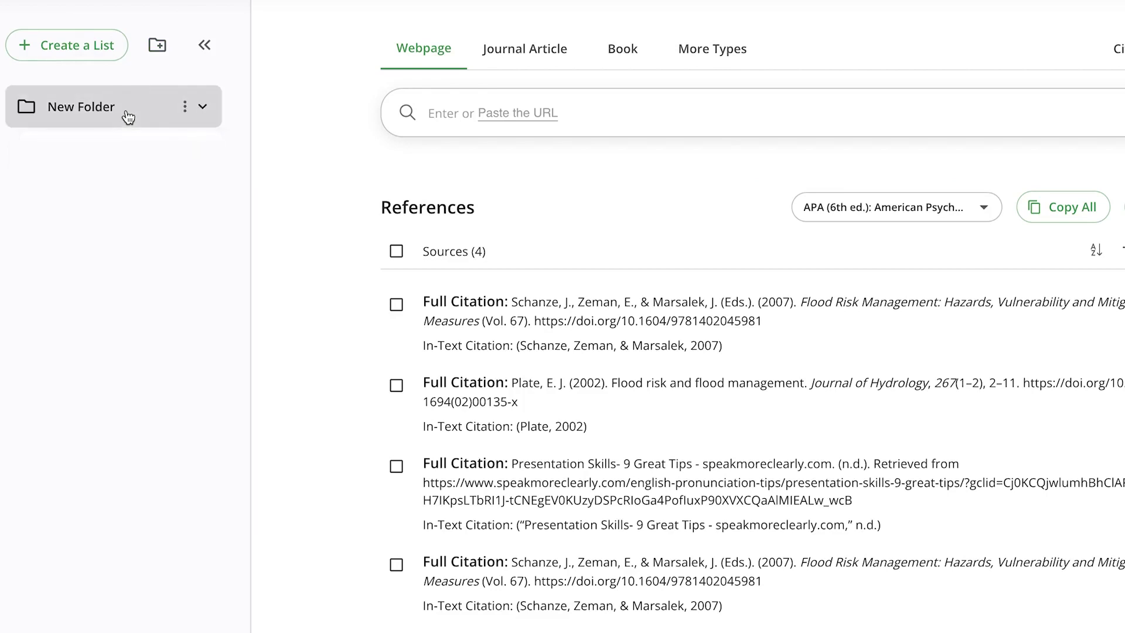
left_click(108, 114)
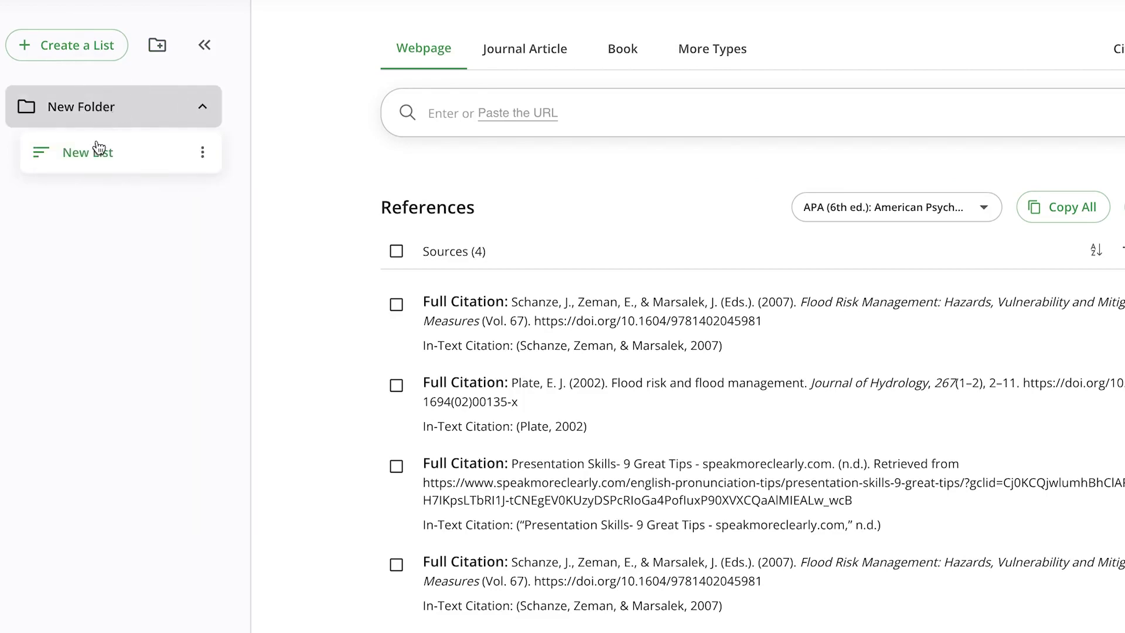
left_click(187, 107)
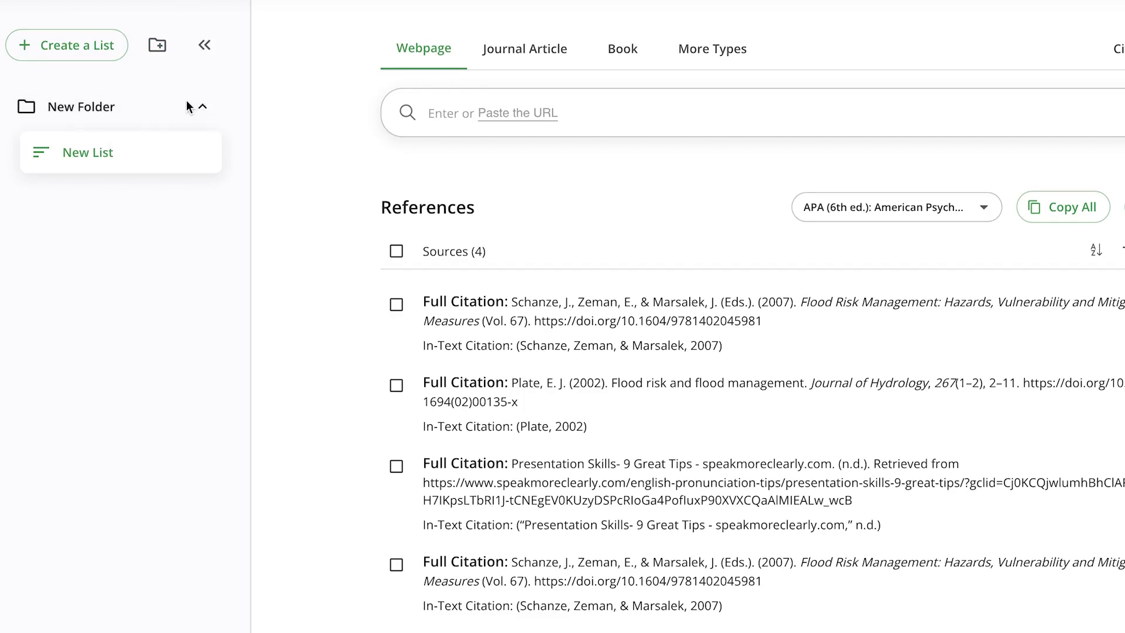
left_click(177, 145)
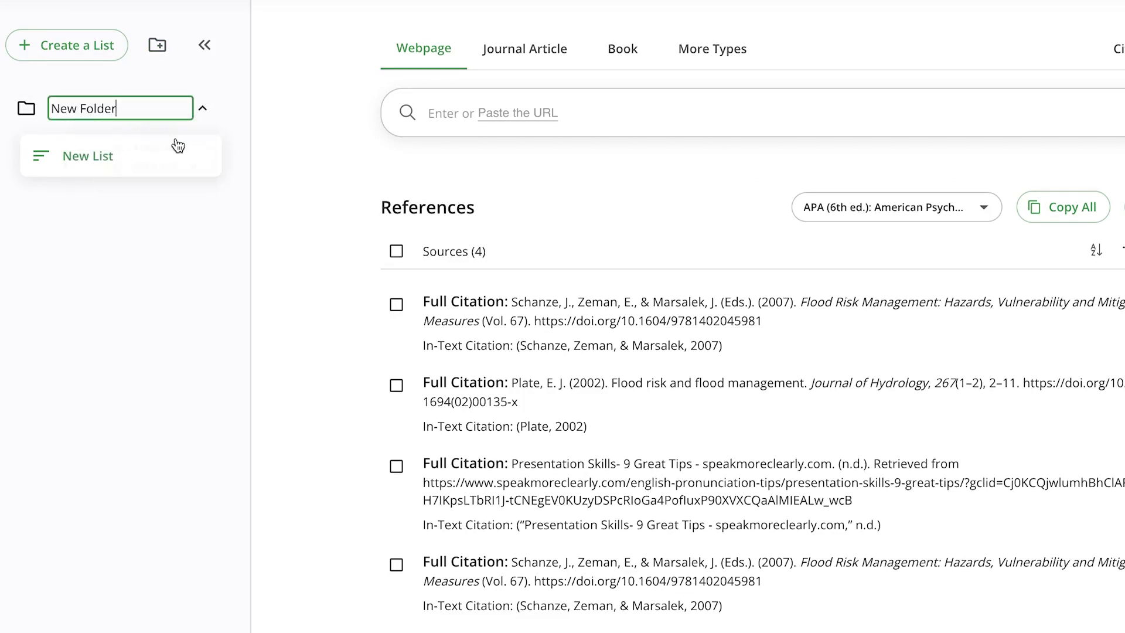
key("ctrl+a")
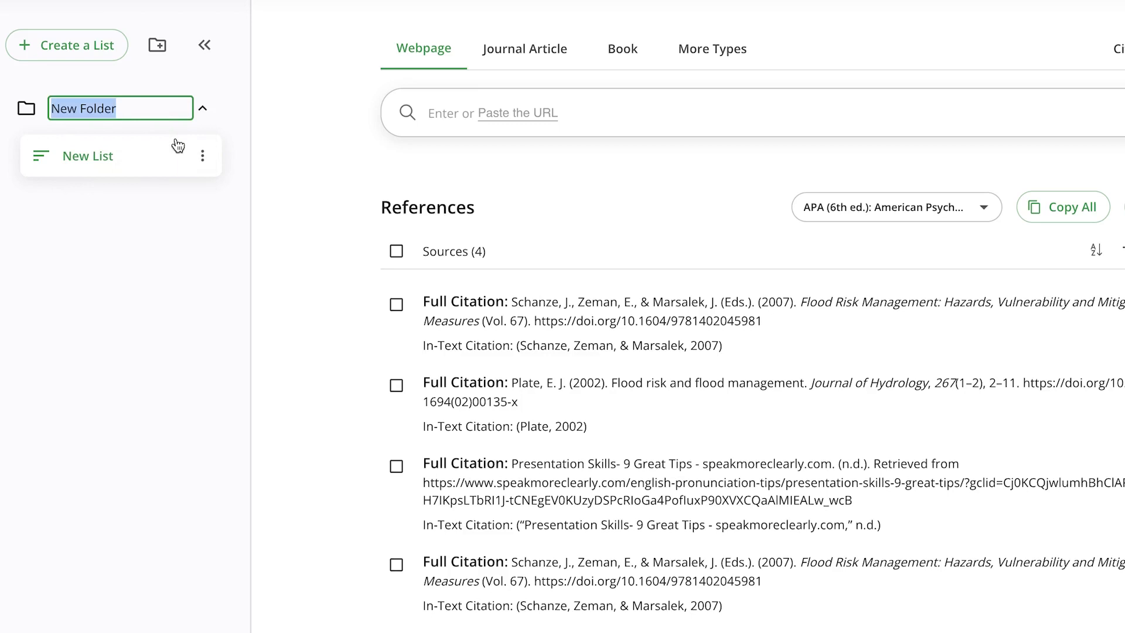
type("Flood mitigation ref")
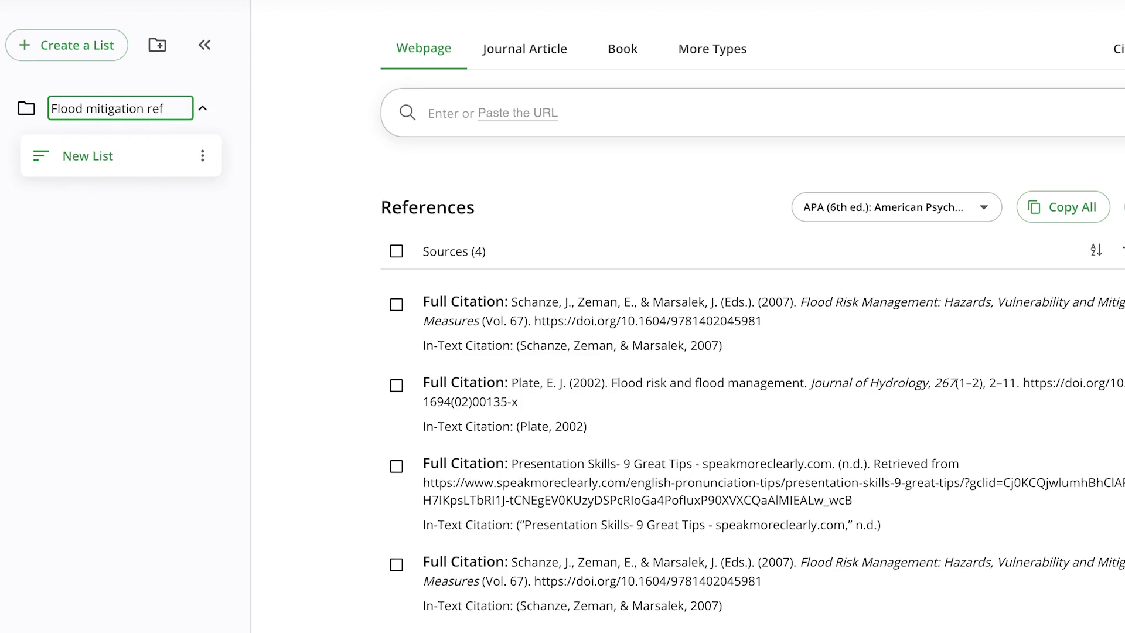
left_click(198, 301)
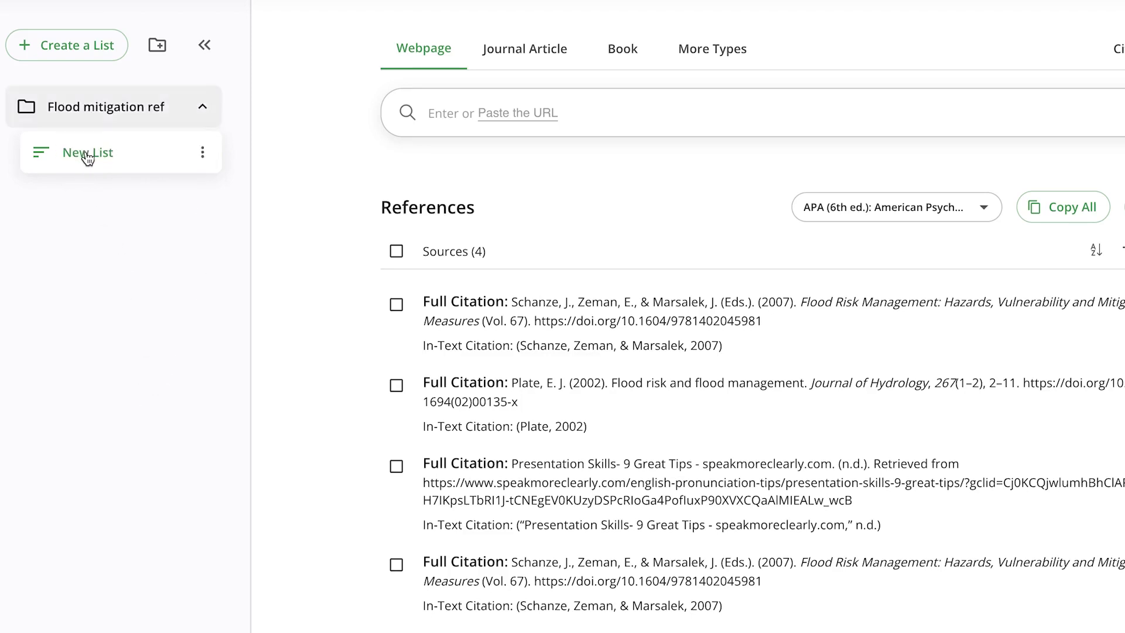
- Rename the list inside the folder to Ref 1 and view the list's other options
left_click(203, 153)
left_click(145, 187)
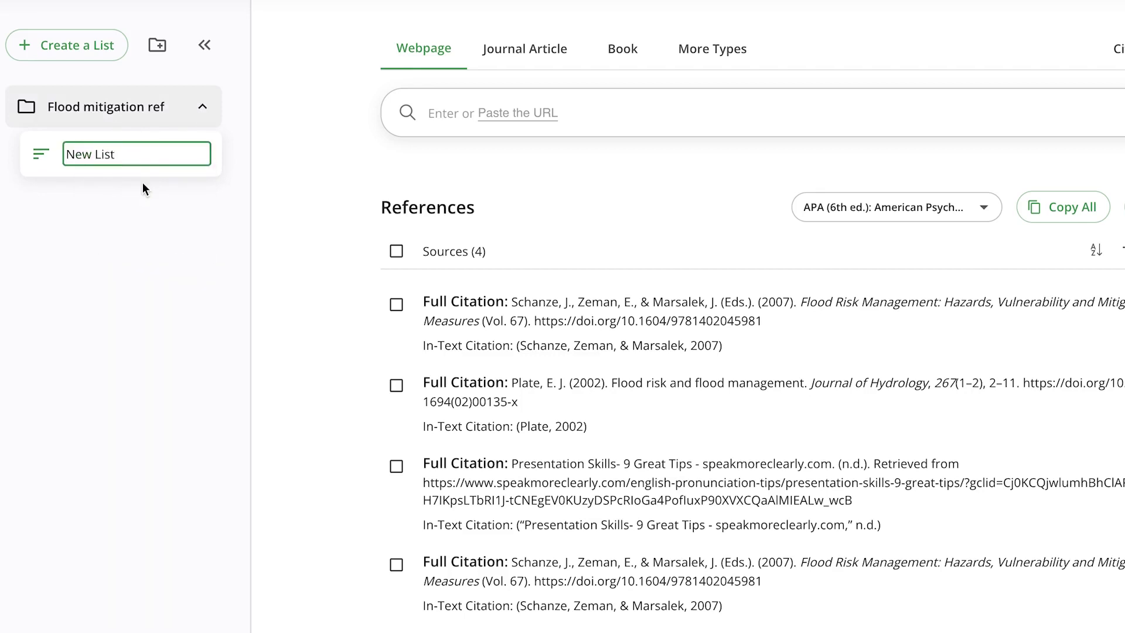
key("ctrl+a")
type("Ew")
type("f 1")
key("Return")
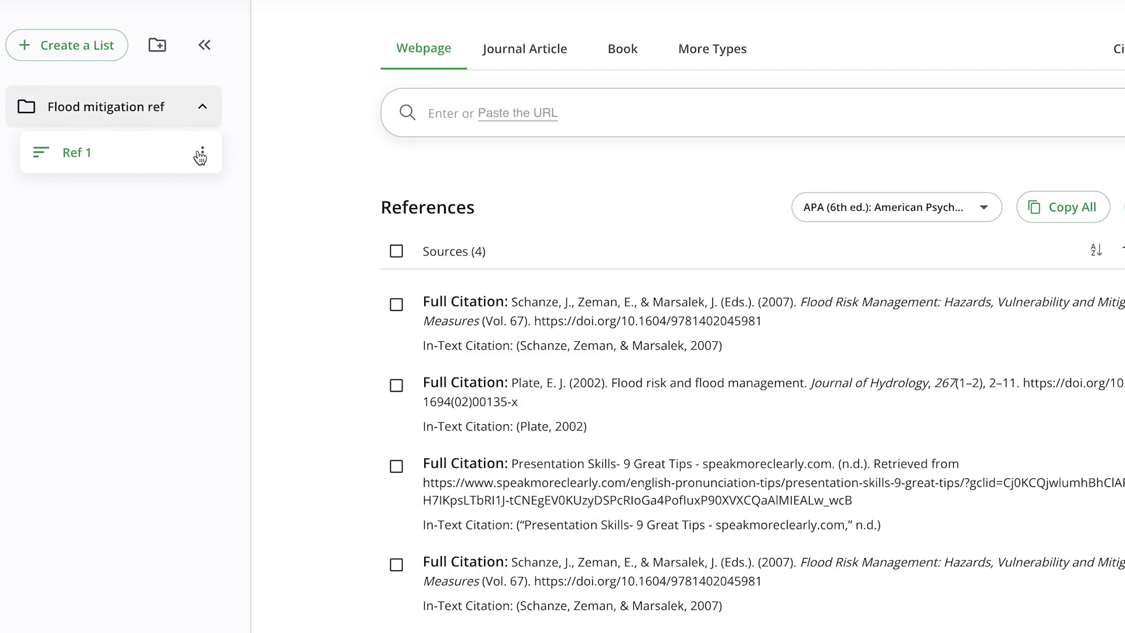
left_click(203, 152)
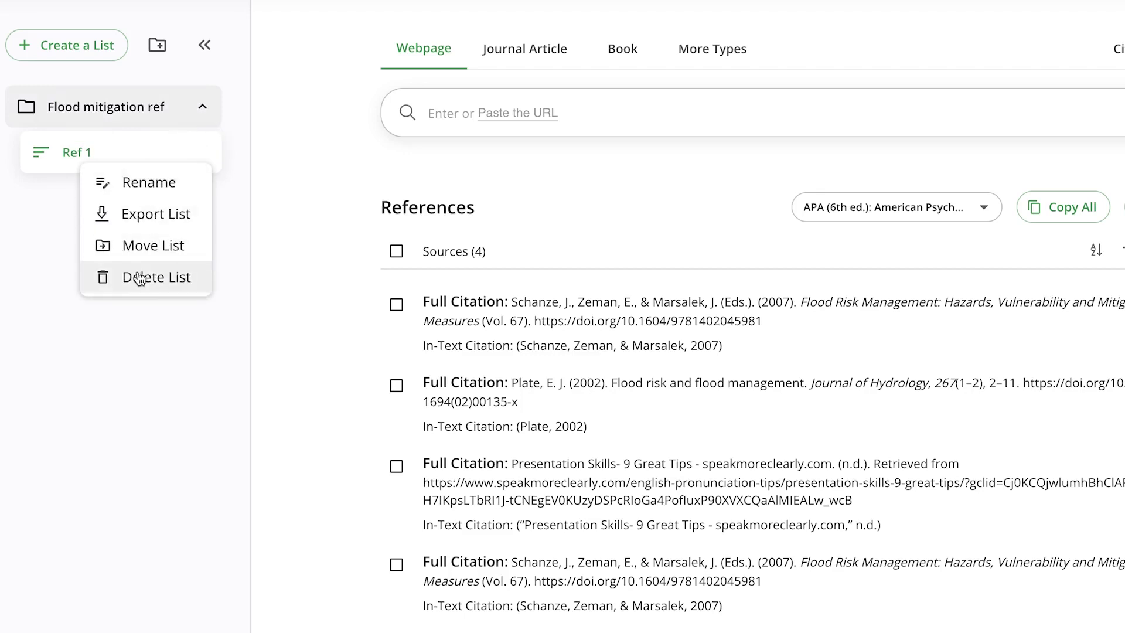
left_click(141, 385)
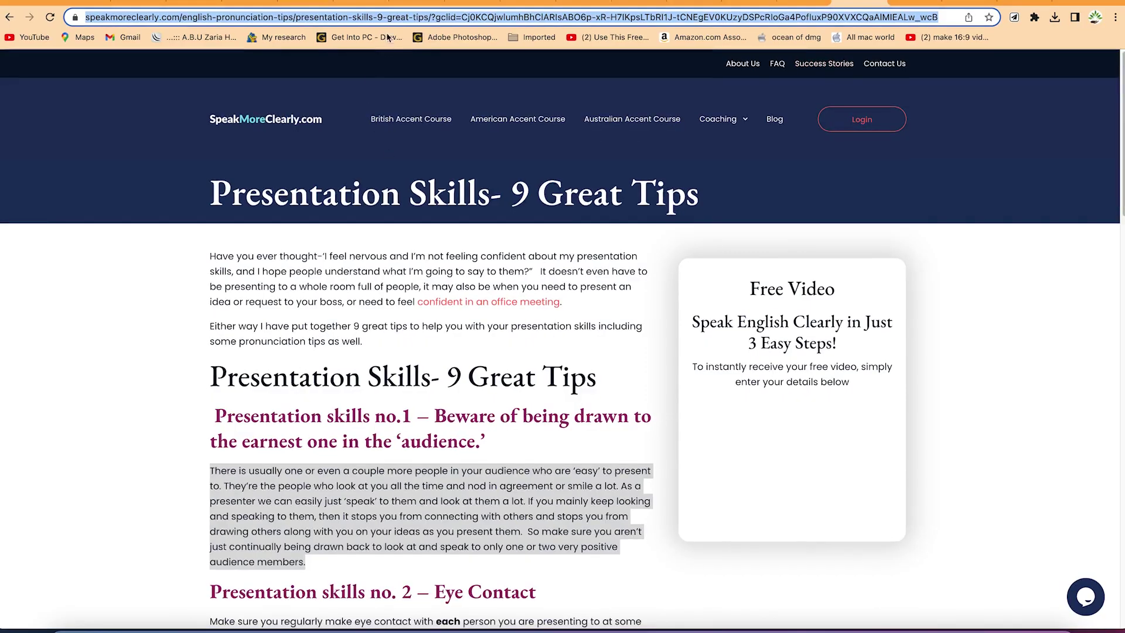
- Copy the web address of the Presentation Skills- 9 Great Tips page and add it to the references as a webpage citation
right_click(391, 17)
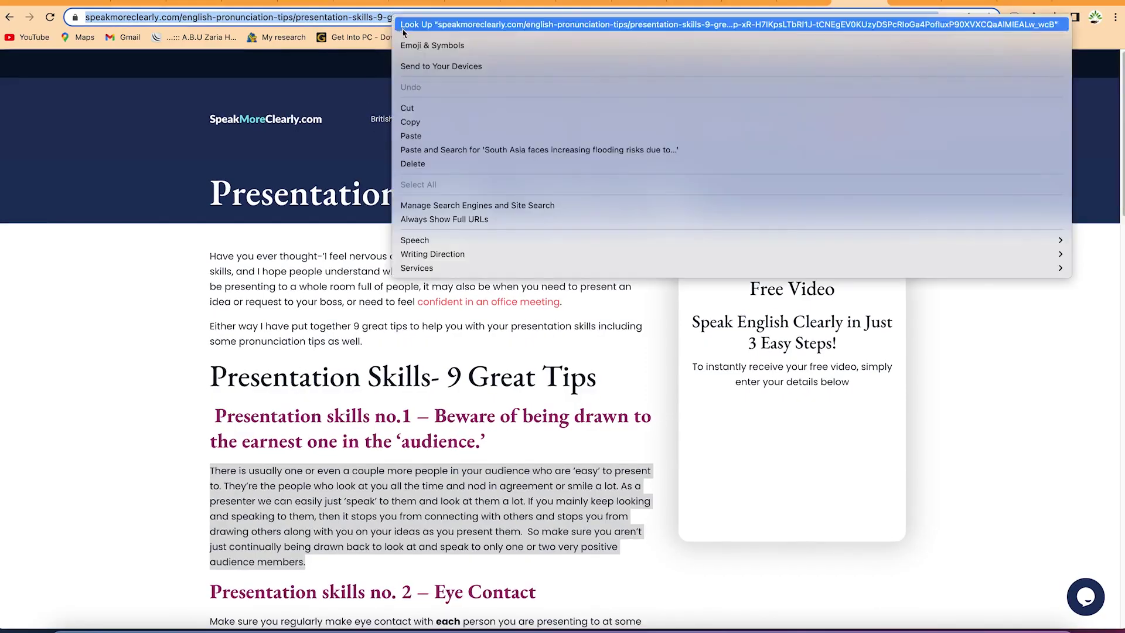
left_click(415, 123)
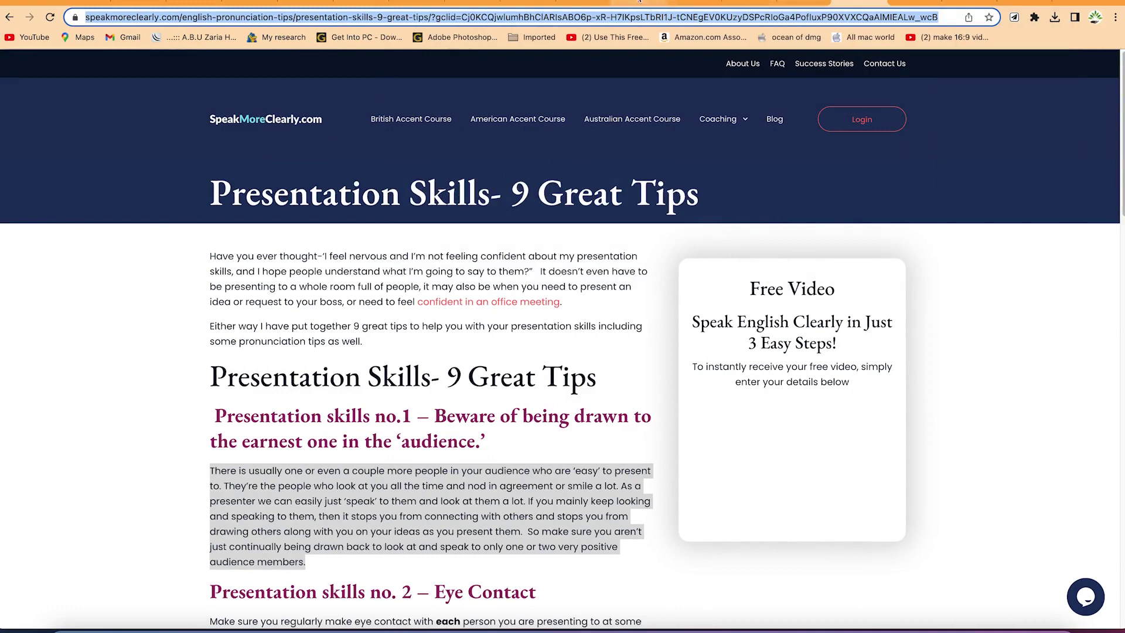
left_click(650, 5)
left_click(578, 163)
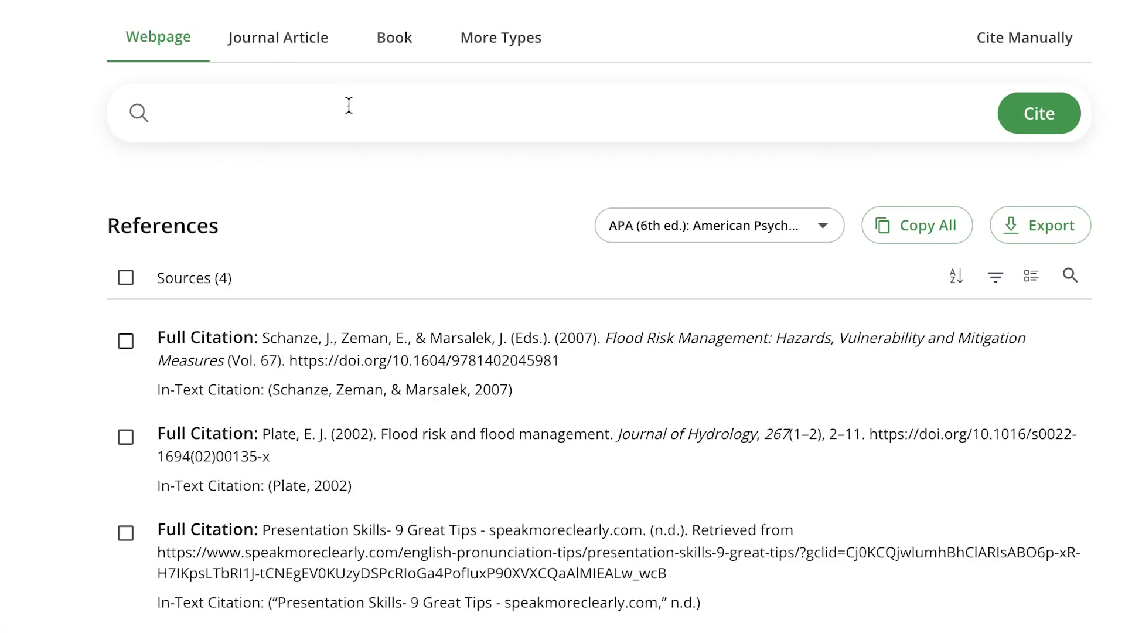
key("ctrl+v")
left_click(1029, 106)
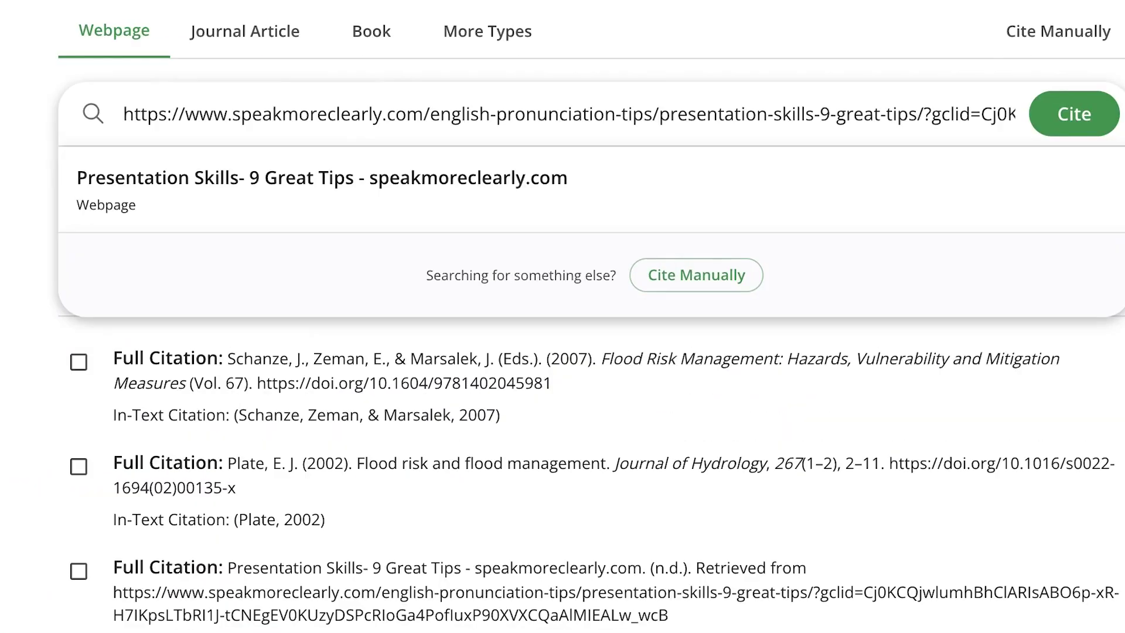
left_click(519, 179)
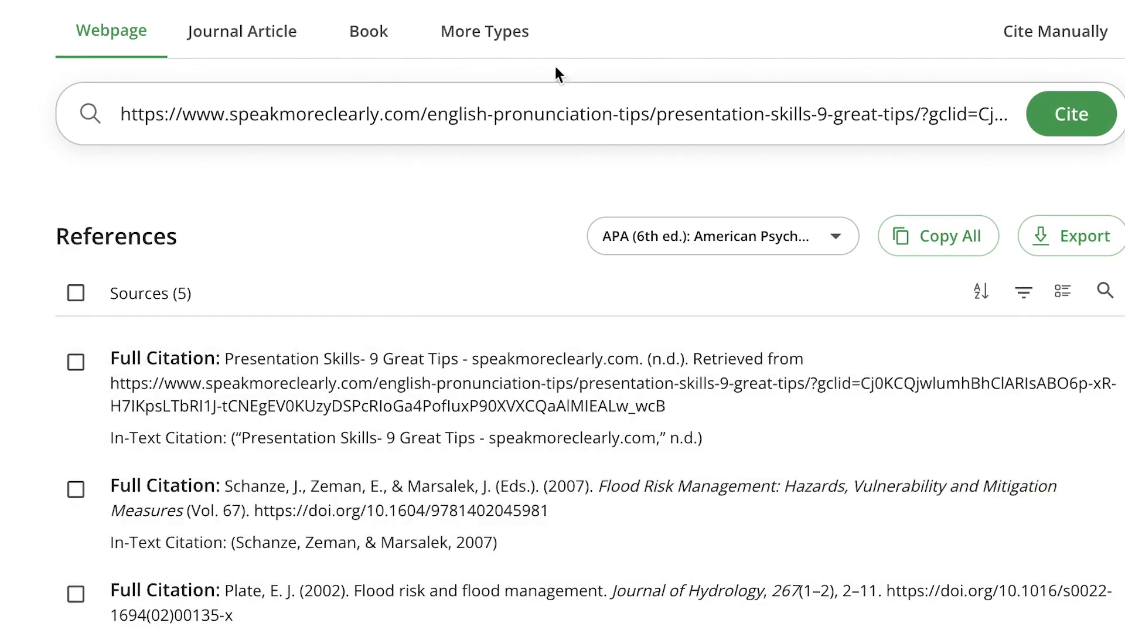
- Copy the title of the South Asia flood mitigation article from Taylor & Francis Online and search for it as a journal article citation
left_click(240, 36)
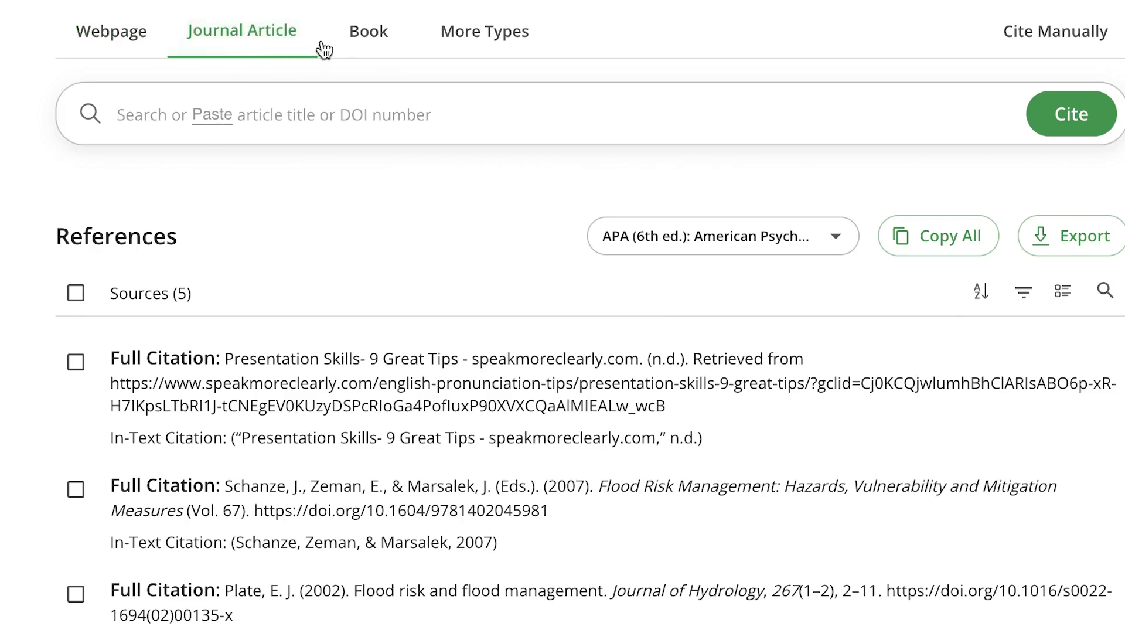
left_click(251, 134)
left_click(361, 117)
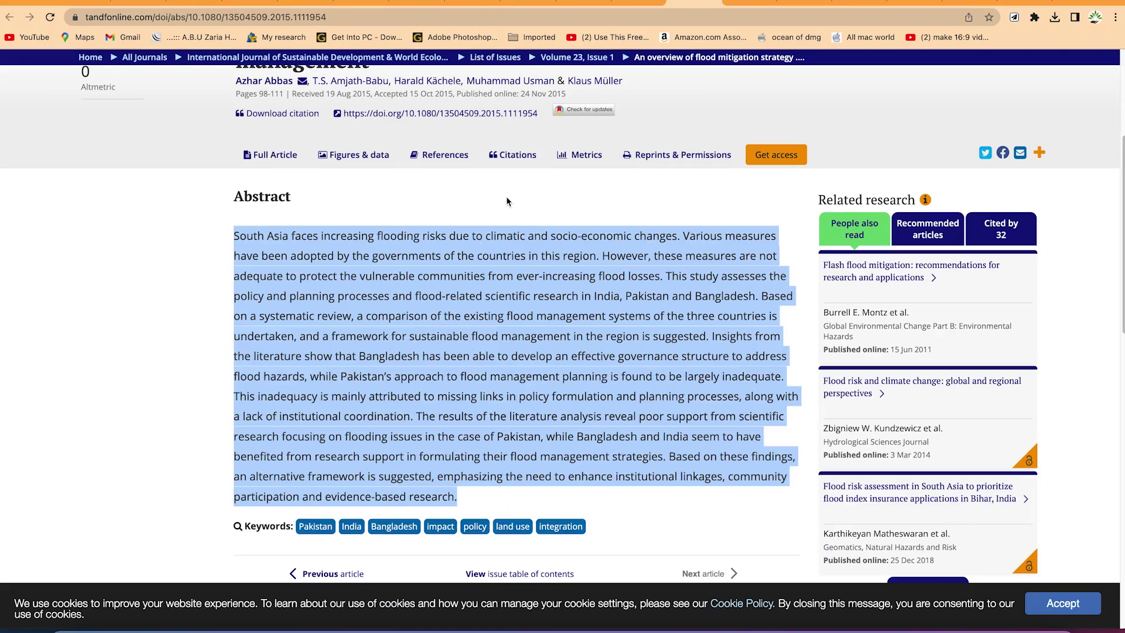
left_click(506, 196)
scroll(525, 214, "up", 5)
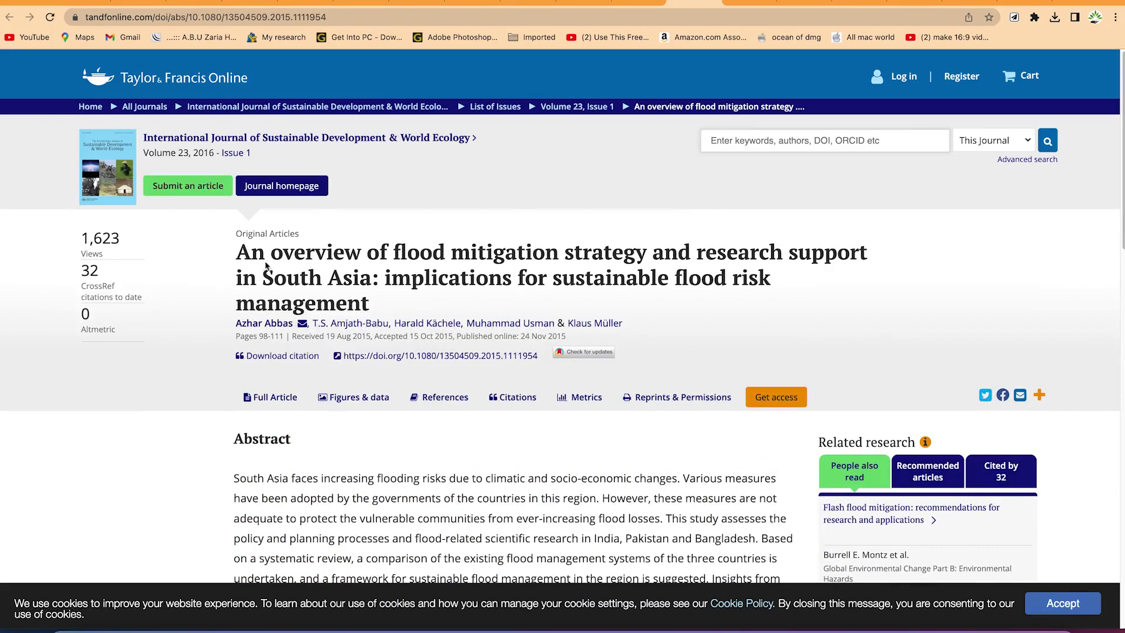
left_click_drag(395, 295, 235, 259)
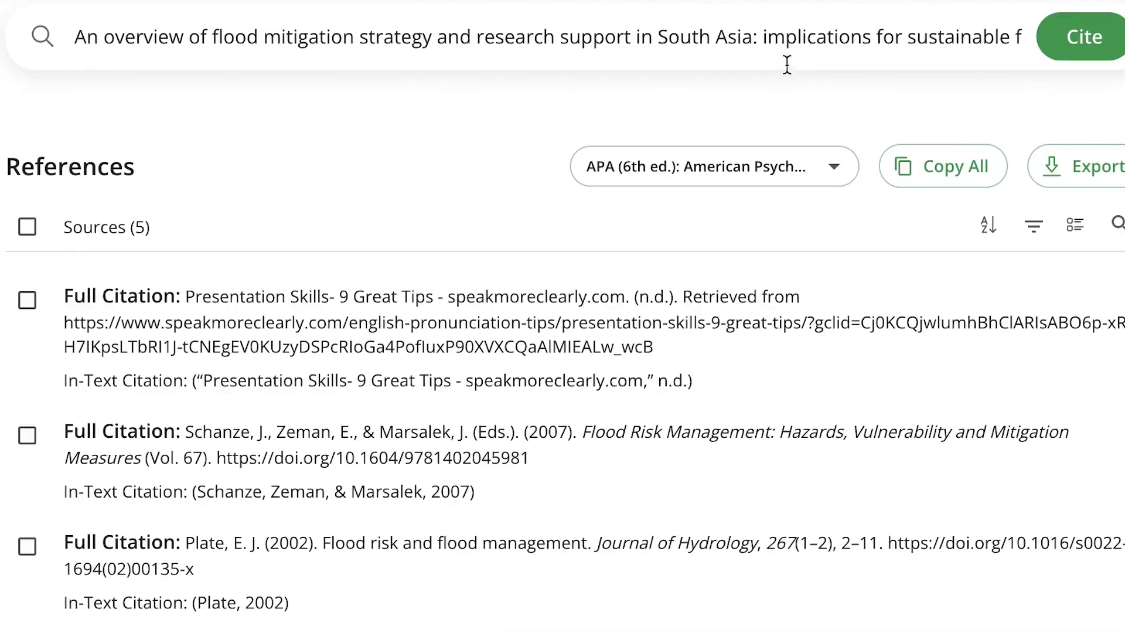
left_click(1101, 41)
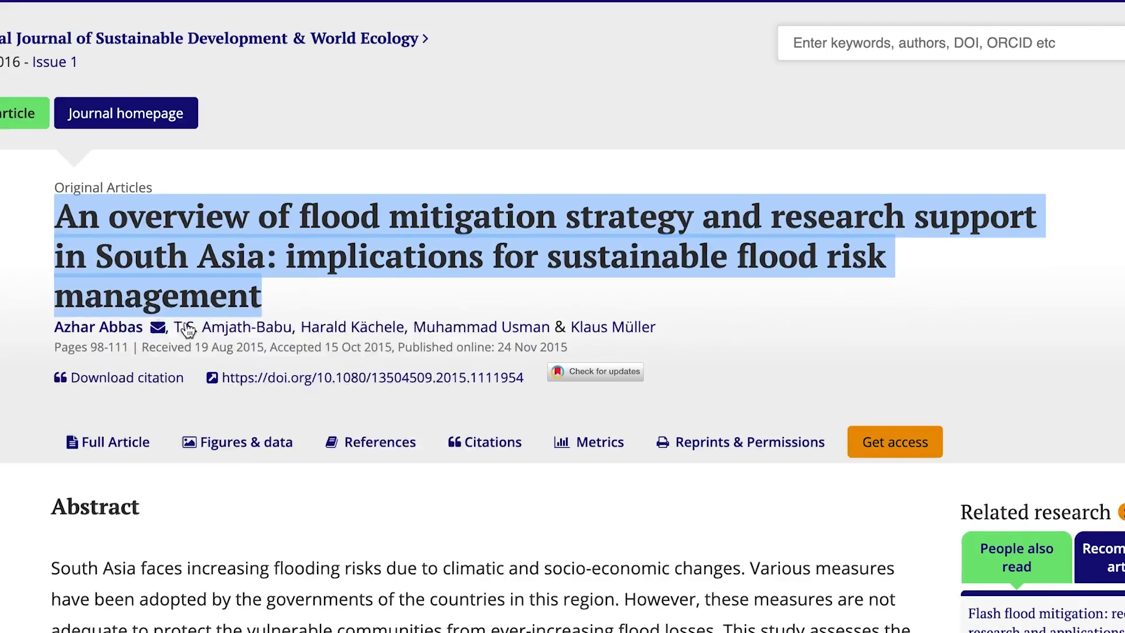
- Check the authors on the article's page and add the matching 2015 journal result to the references
left_click(263, 323)
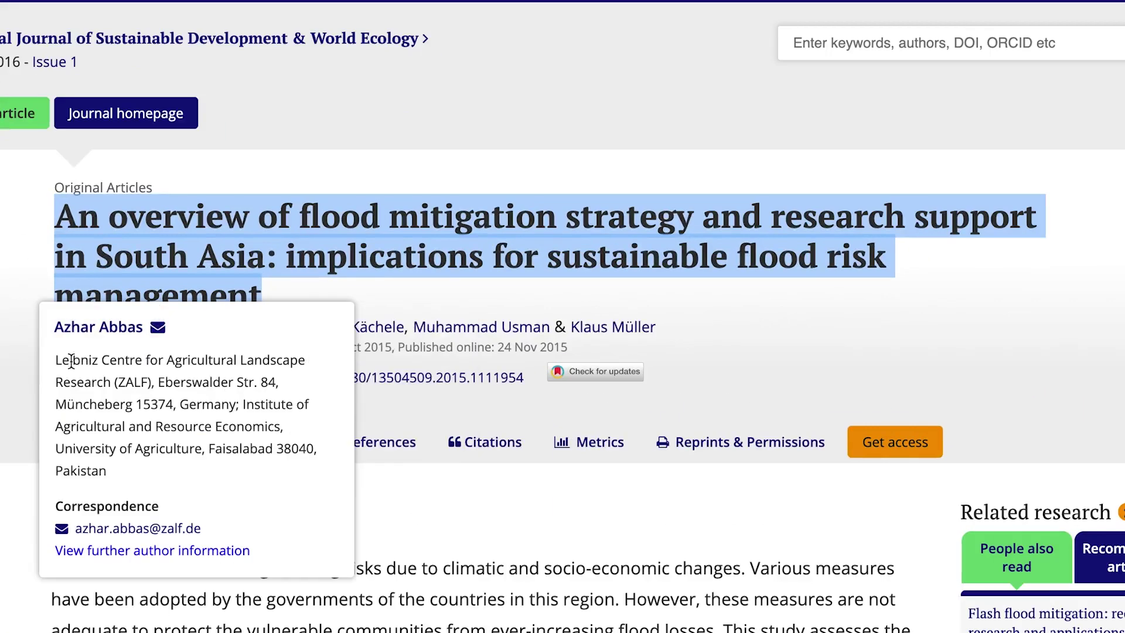
left_click(125, 343)
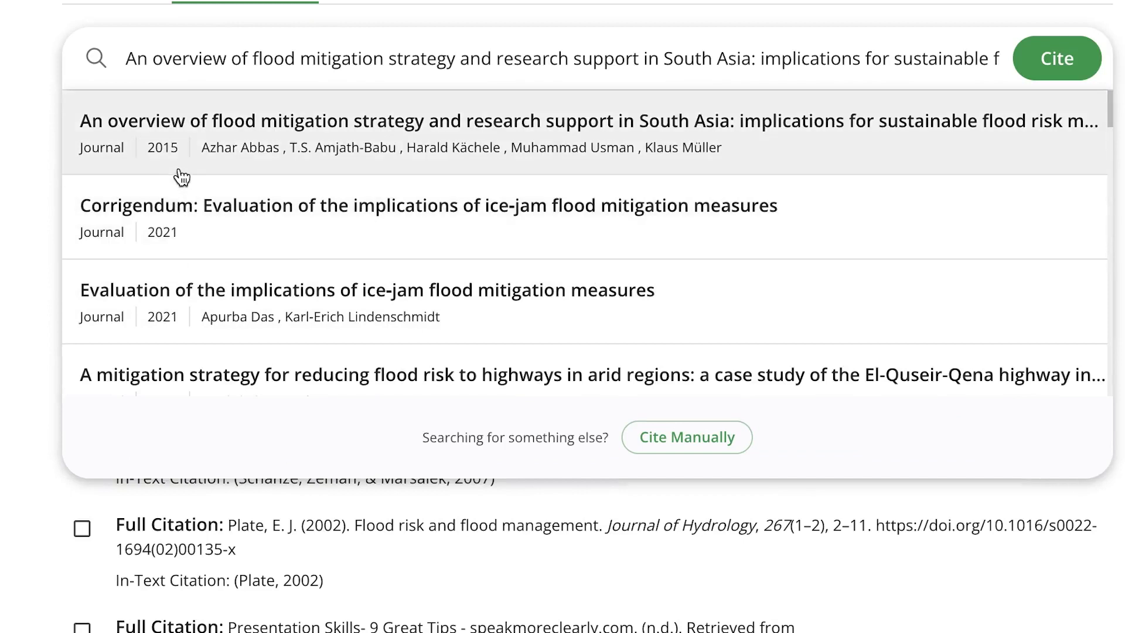
left_click(520, 136)
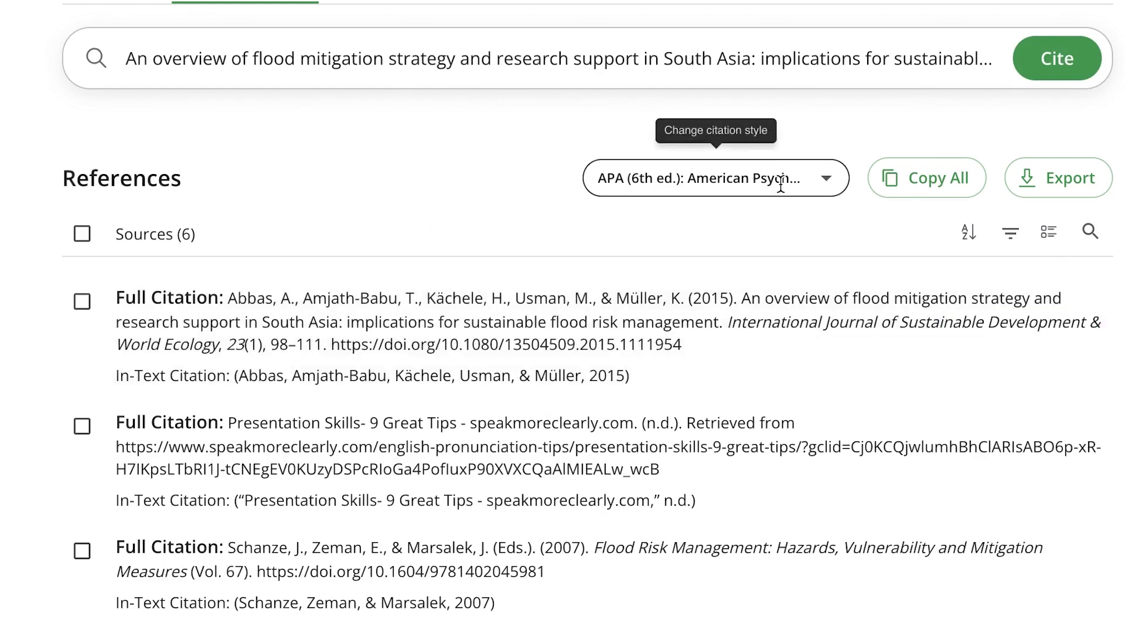
- Browse the available citation styles for the reference list
left_click(820, 179)
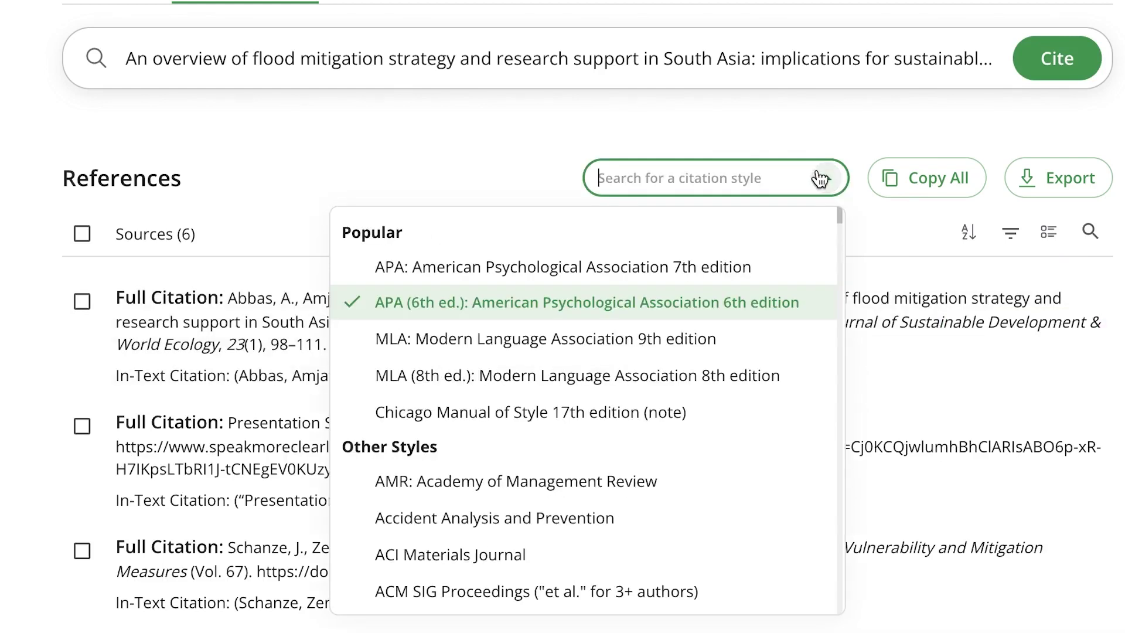
scroll(716, 309, "down", 8)
scroll(603, 323, "down", 15)
scroll(584, 316, "down", 5)
scroll(583, 314, "up", 20)
scroll(463, 487, "down", 20)
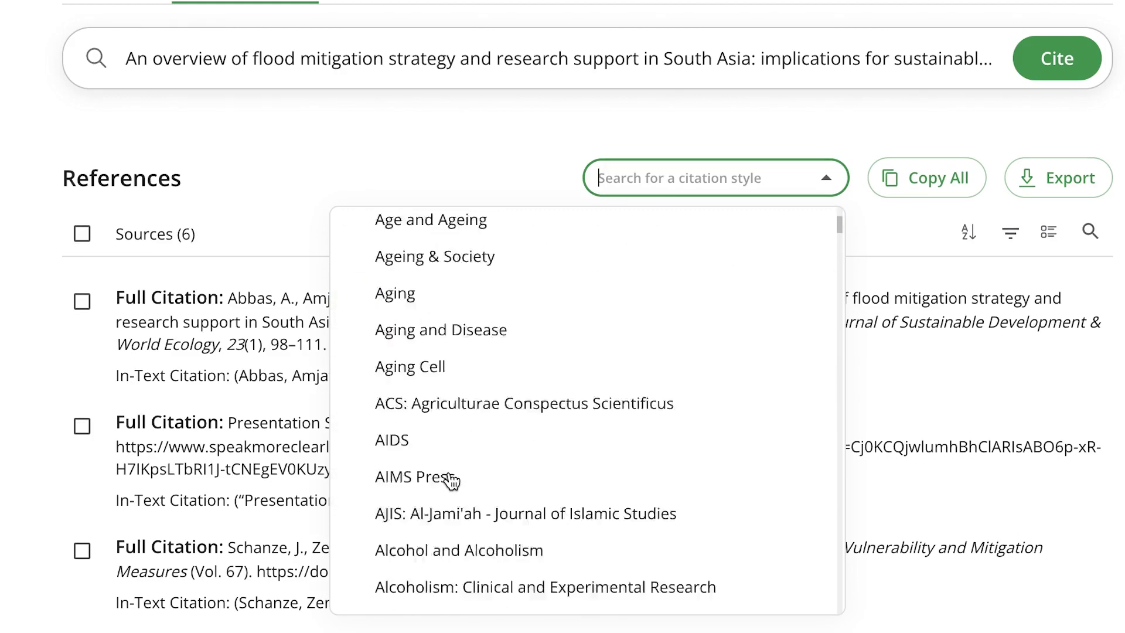
scroll(469, 404, "up", 20)
scroll(487, 392, "up", 10)
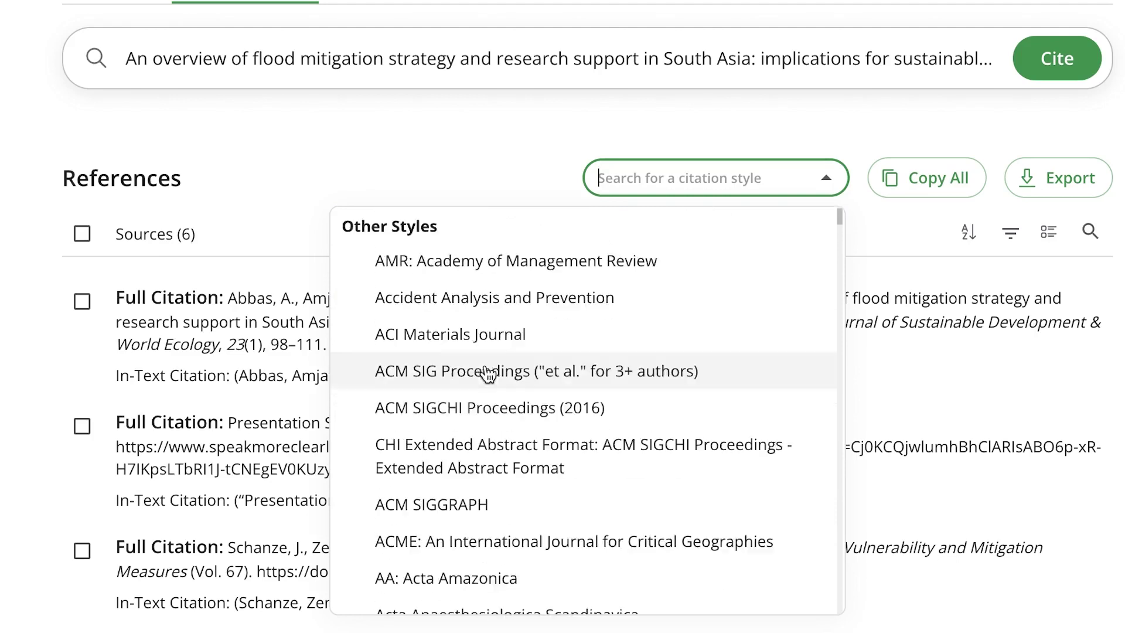
left_click(404, 141)
mouse_move(416, 315)
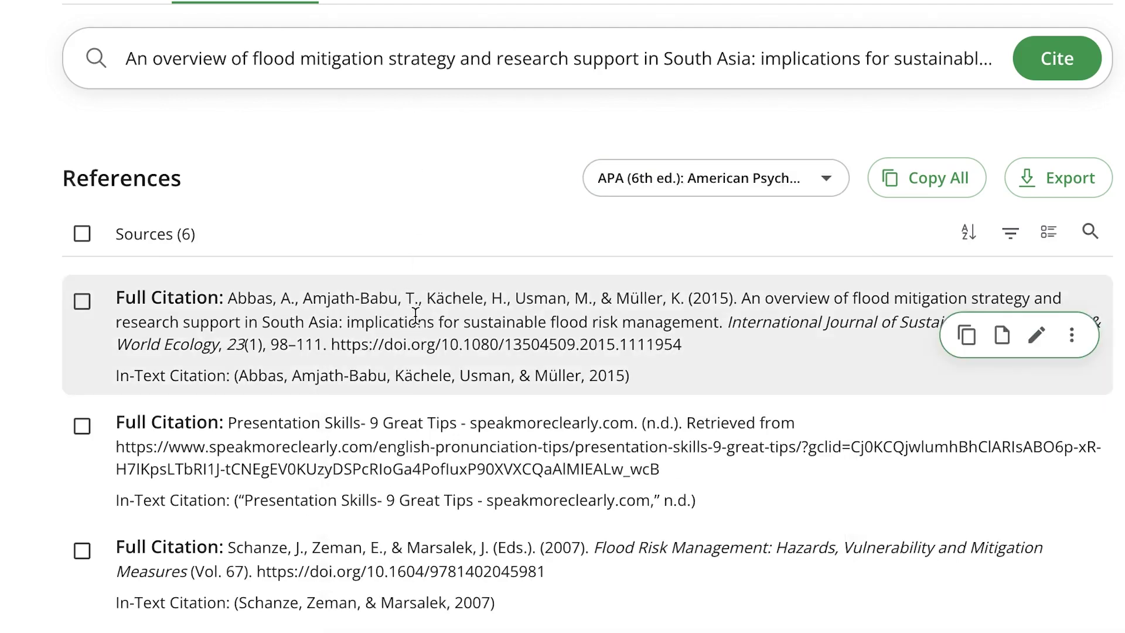
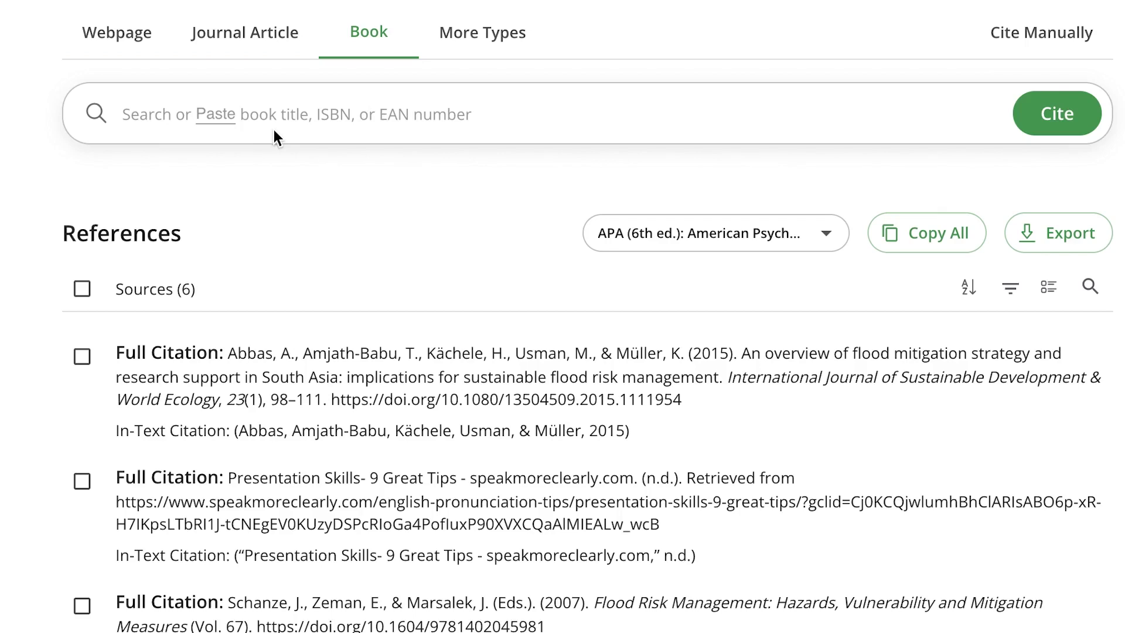
left_click(661, 102)
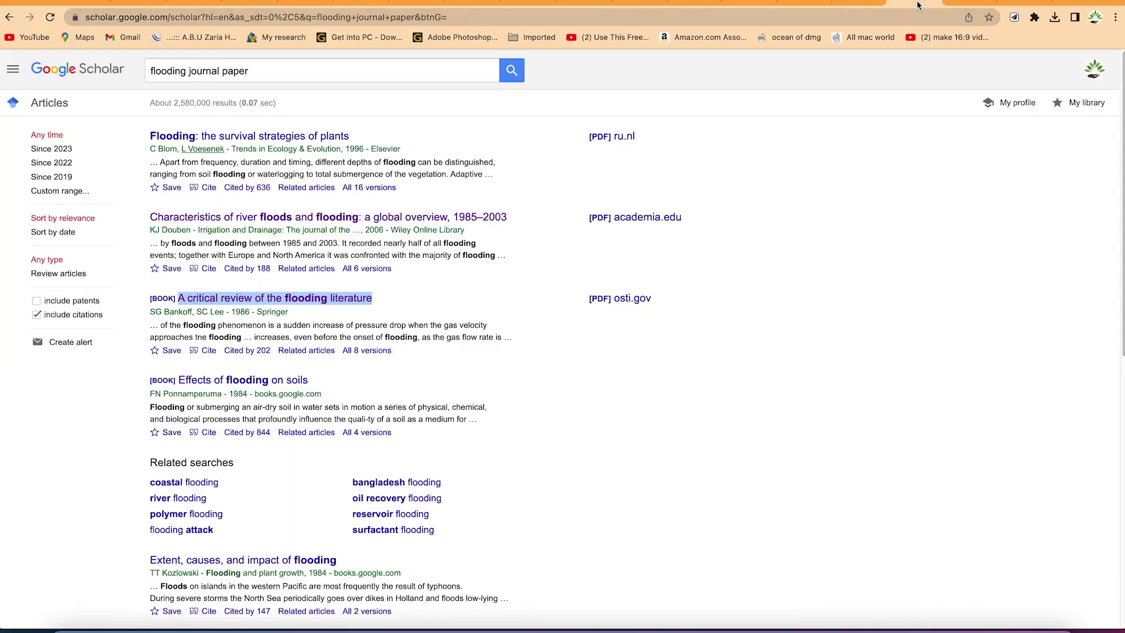
left_click(918, 4)
left_click(221, 410)
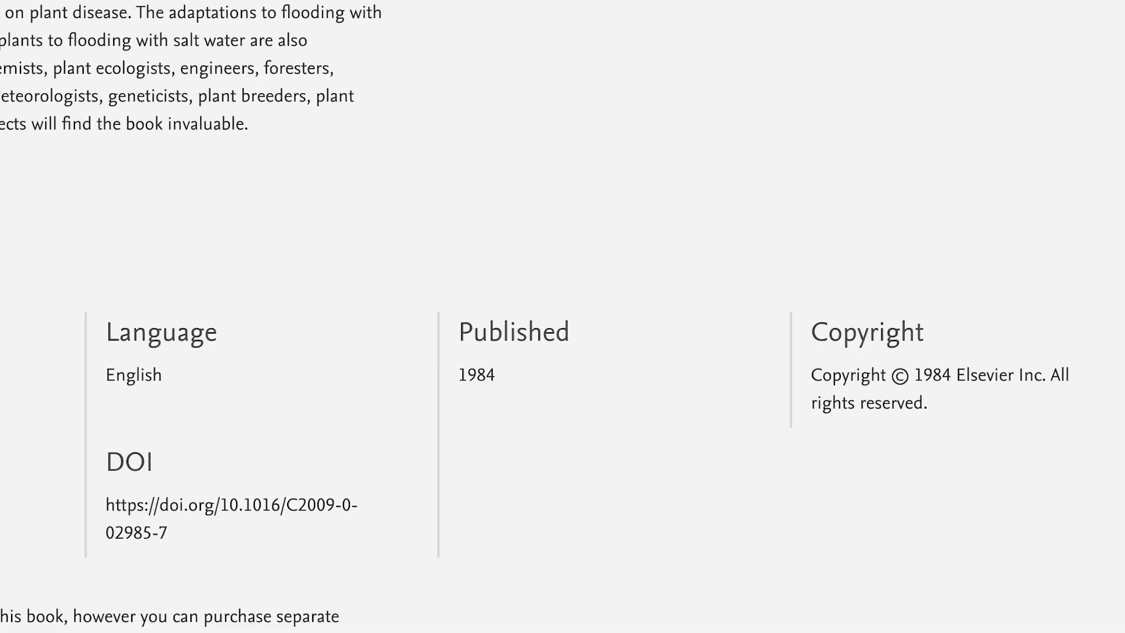
triple_click(296, 374)
key("ctrl+c")
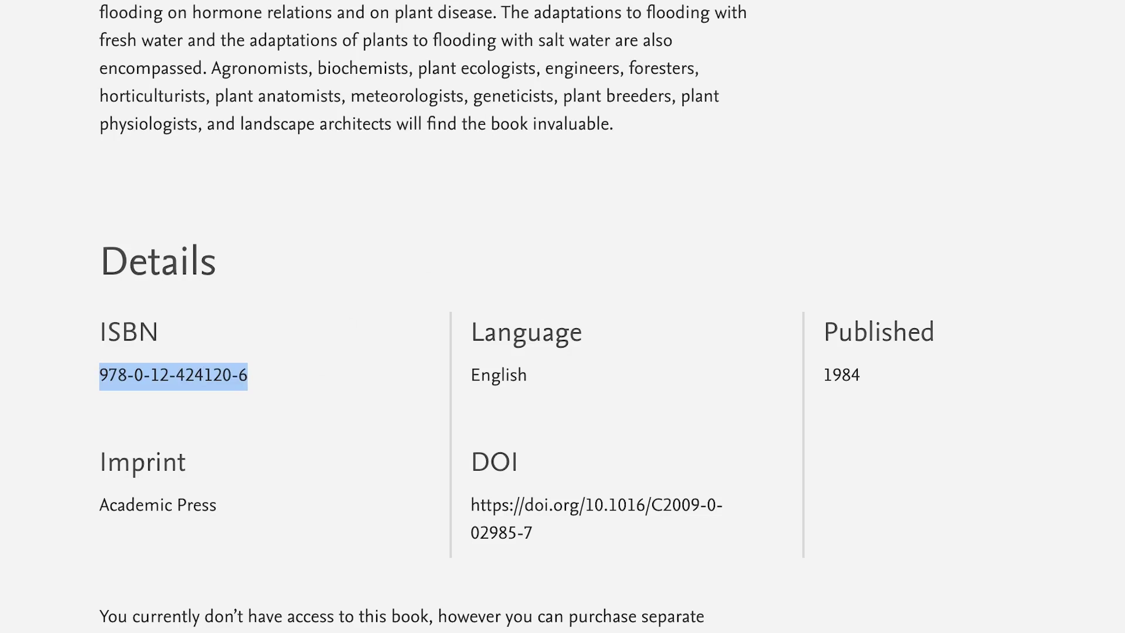
- Return to the Citation Generator and run a book citation search with the copied ISBN
key("alt+Tab")
key("ctrl+v")
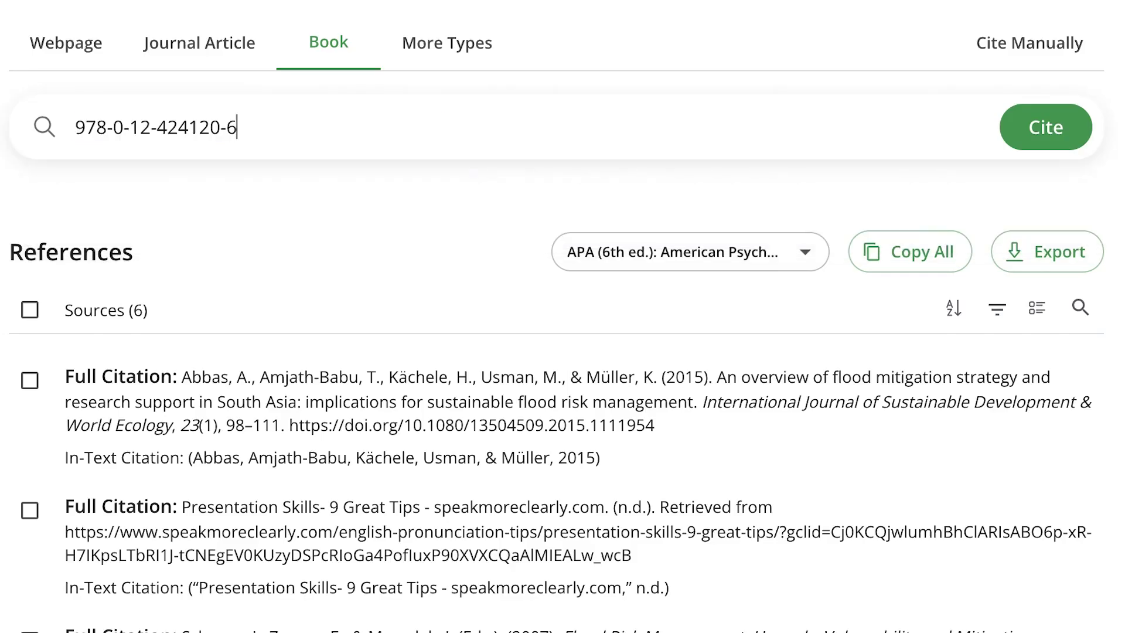
left_click(1049, 127)
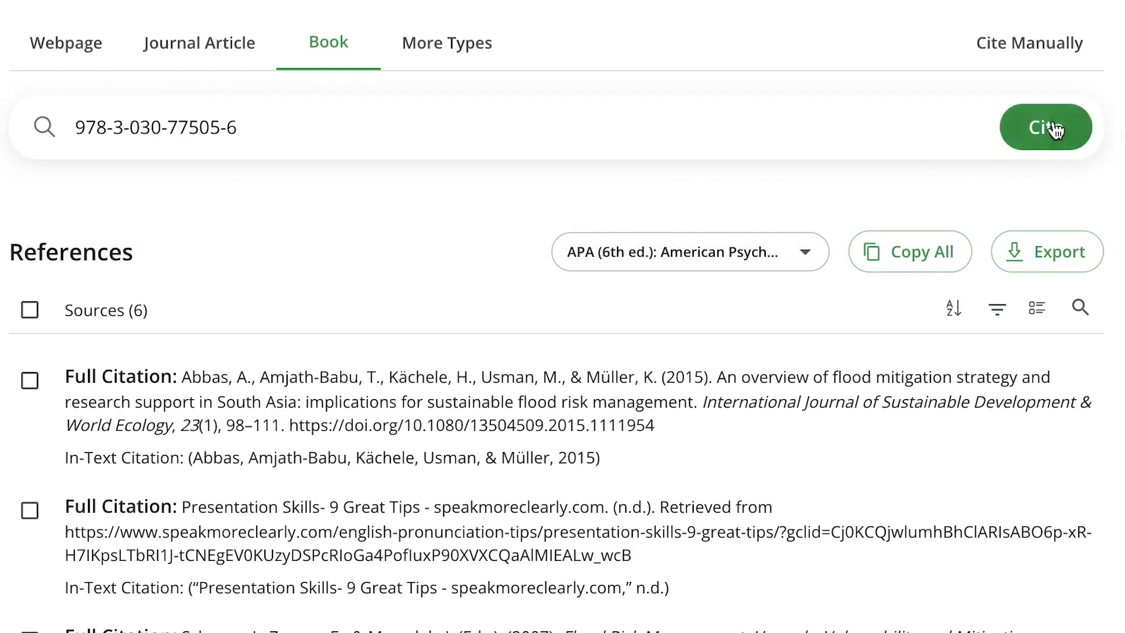
left_click(1049, 128)
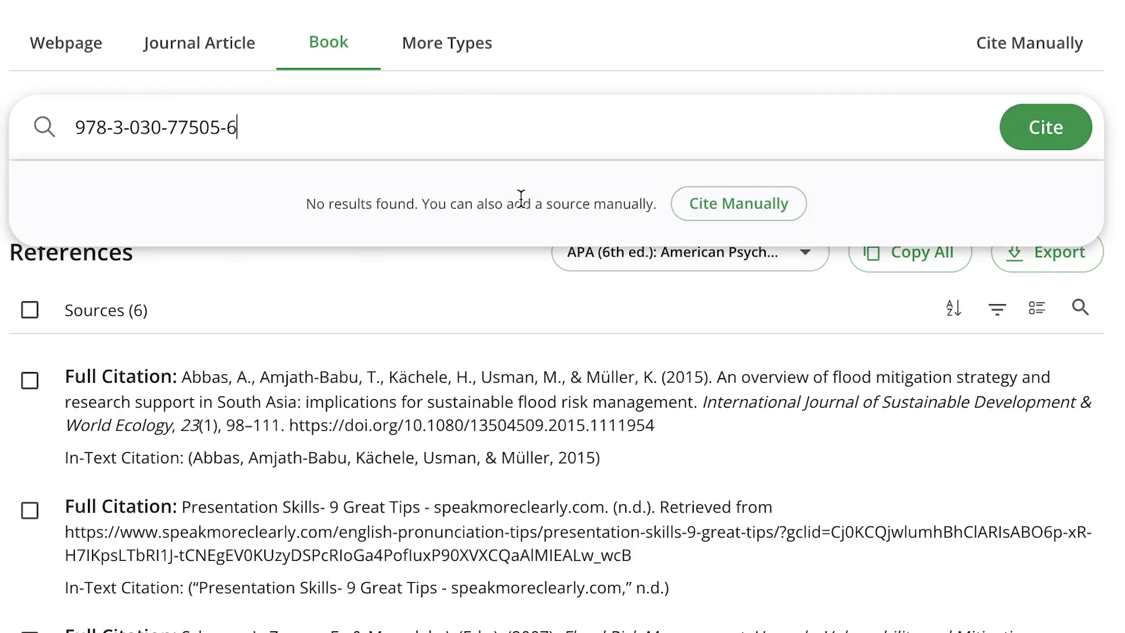
left_click(758, 206)
left_click(465, 78)
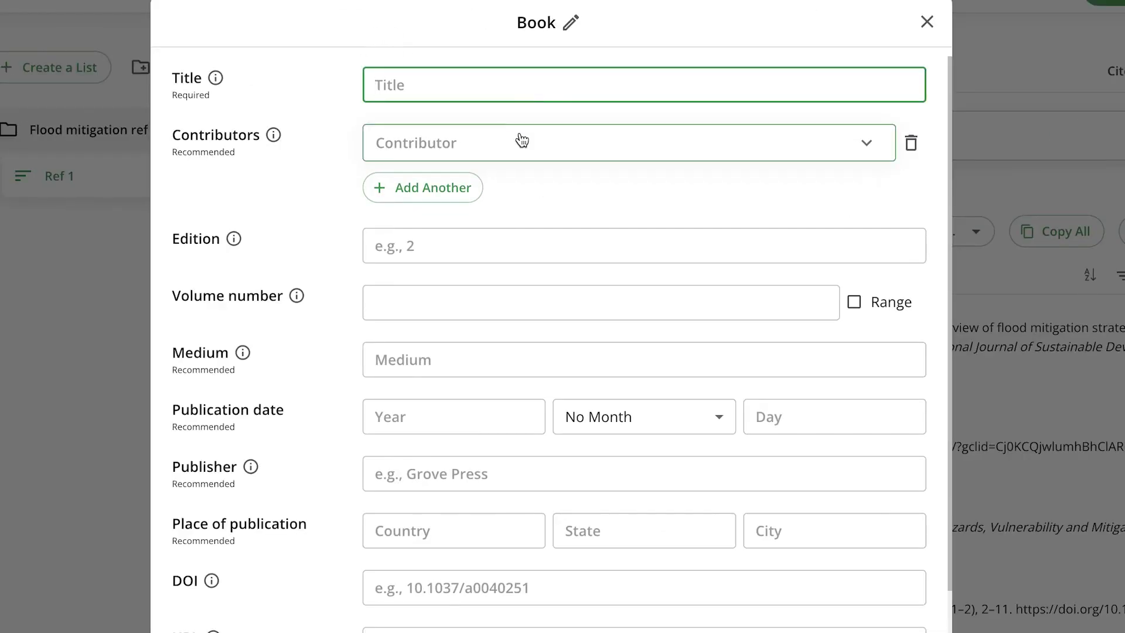
- Examine the manual book form's contributor details, publication fields and identifier fields, and close the form without saving
left_click(520, 143)
left_click(516, 174)
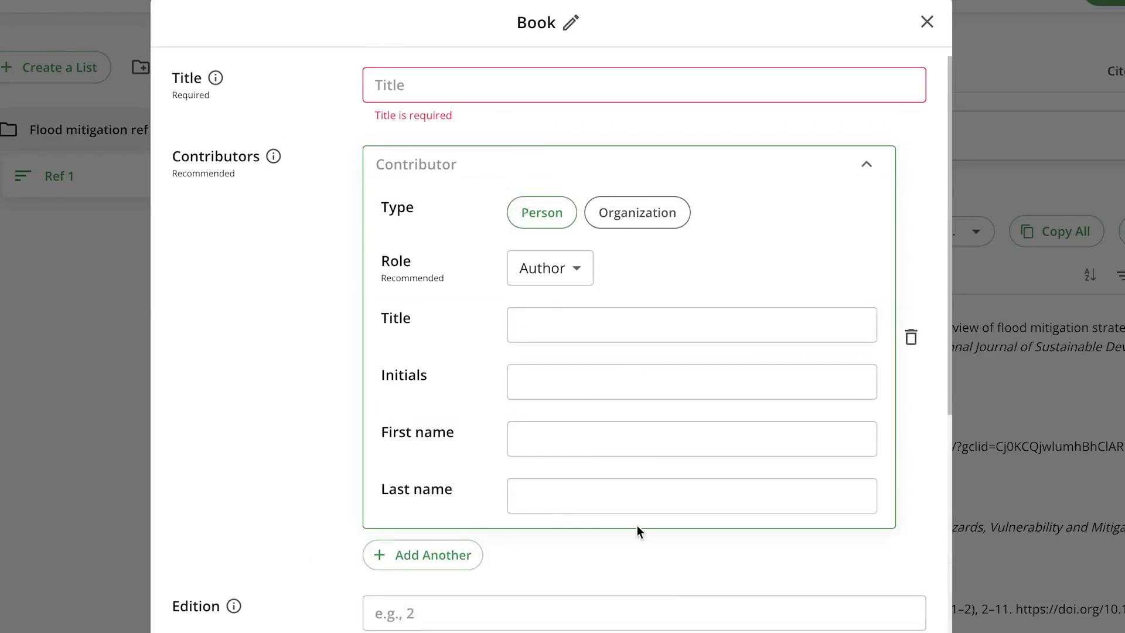
scroll(663, 509, "down", 1)
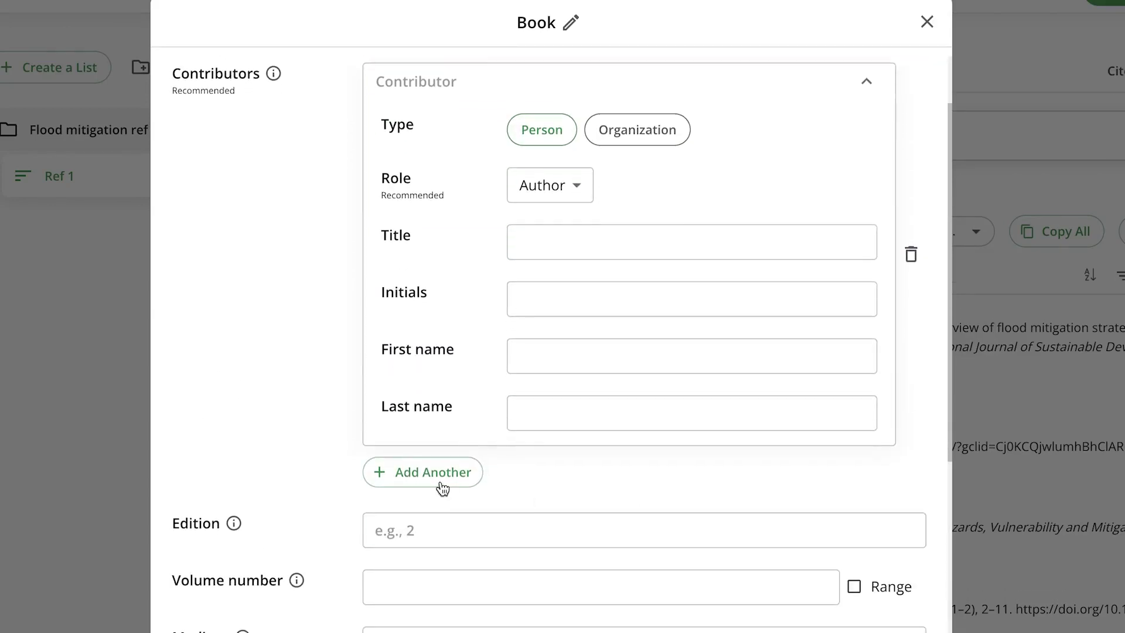
scroll(436, 504, "down", 1)
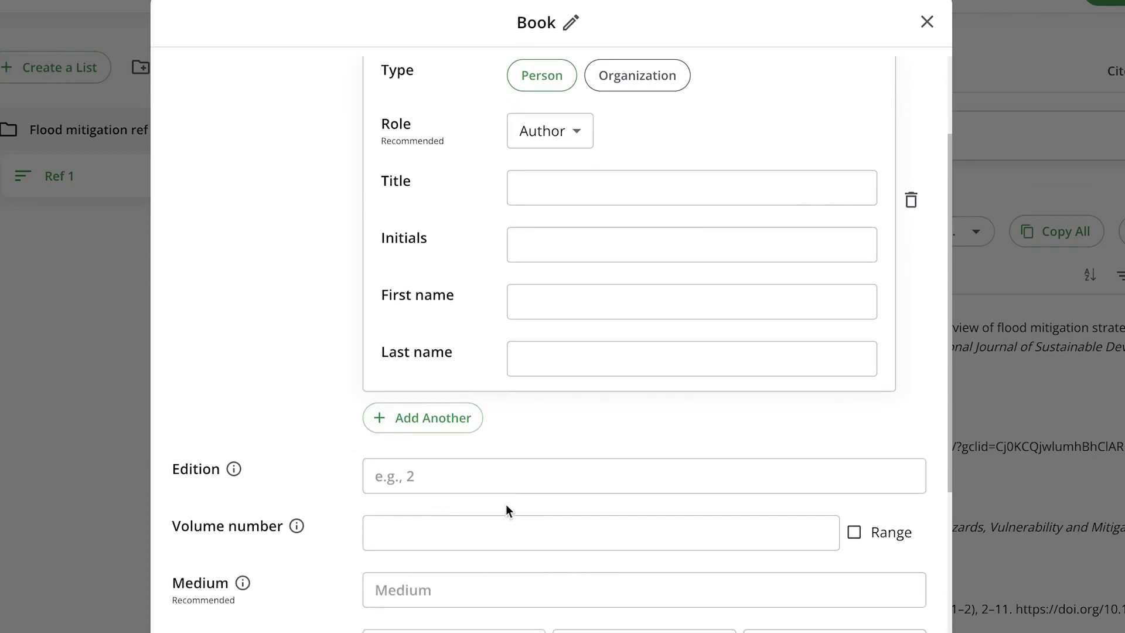
scroll(585, 582, "down", 3)
scroll(558, 392, "down", 2)
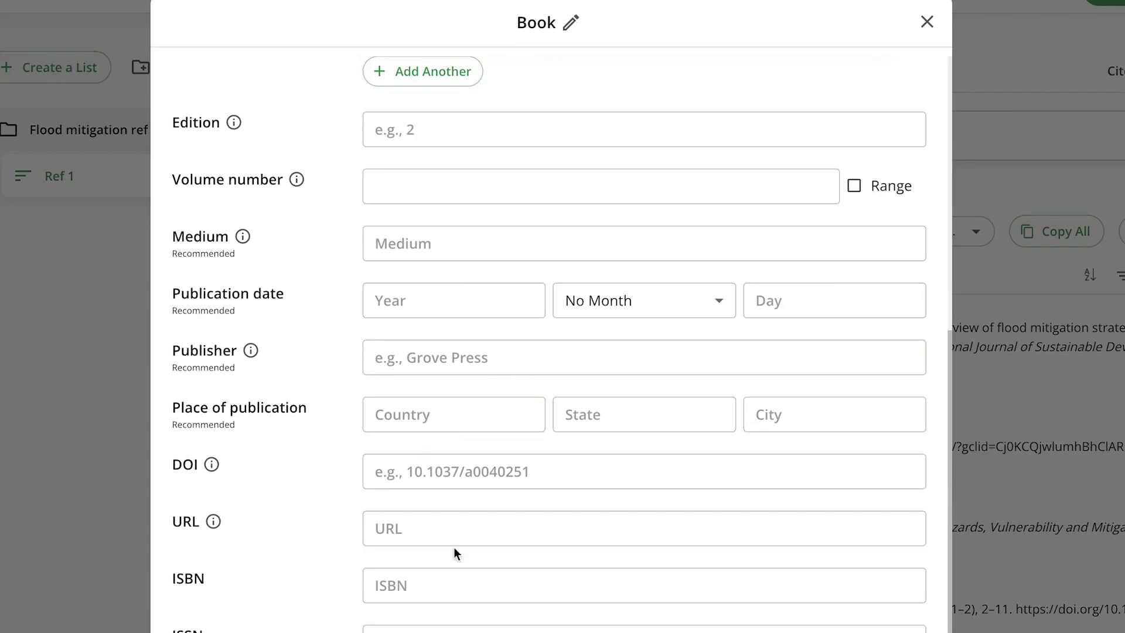
scroll(499, 595, "down", 1)
scroll(532, 585, "down", 1)
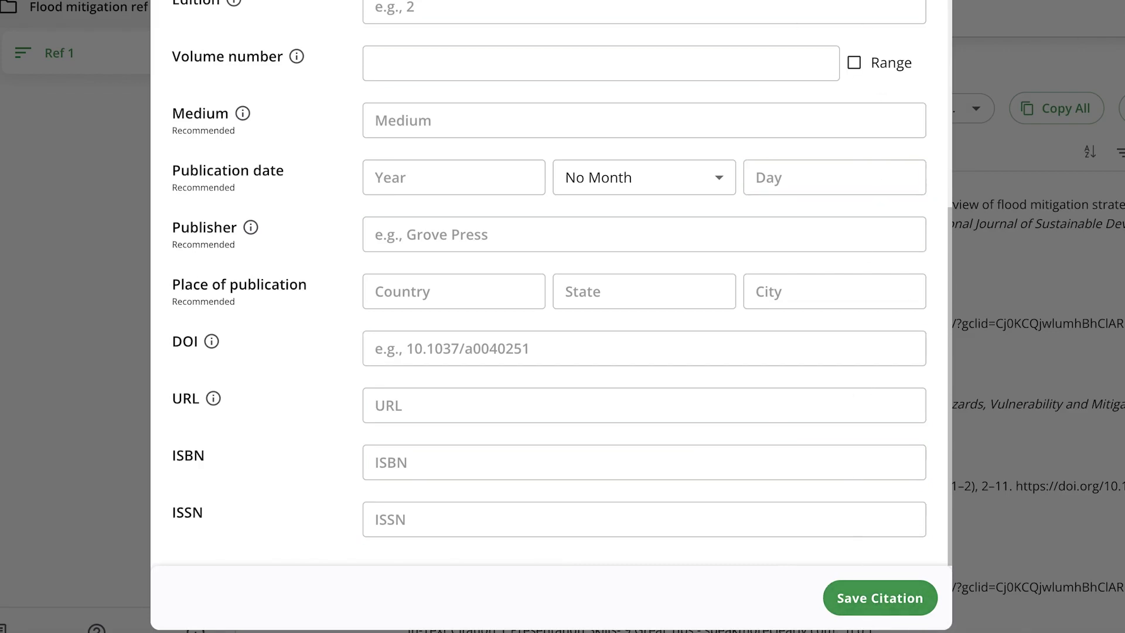
key("Escape")
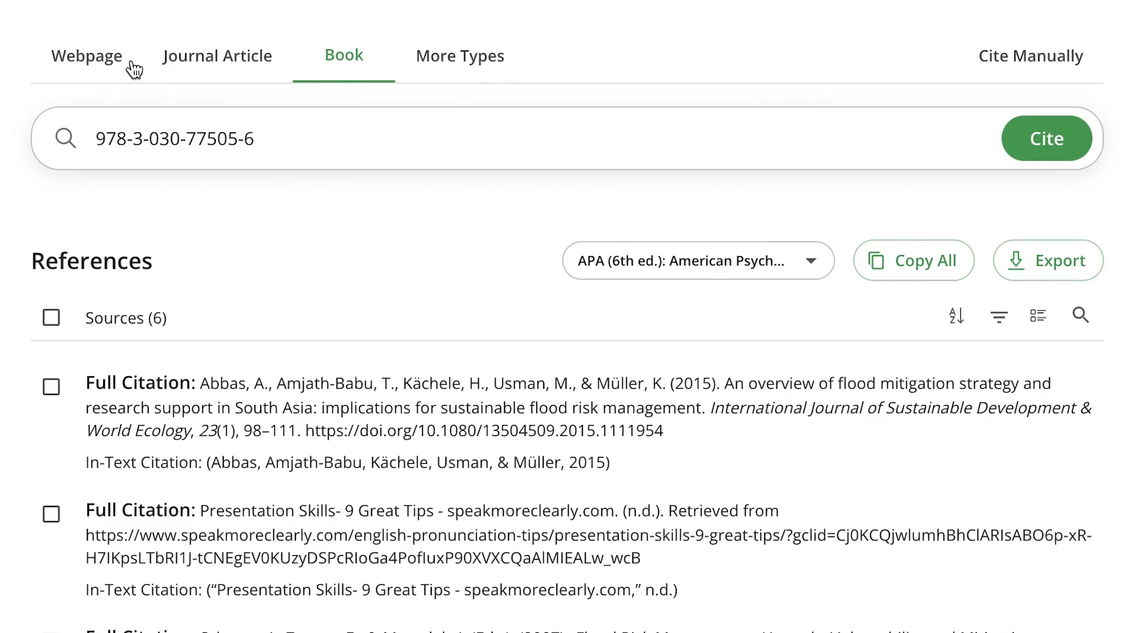
- Browse the additional source types and view the blank Image and Report citation forms
left_click(463, 54)
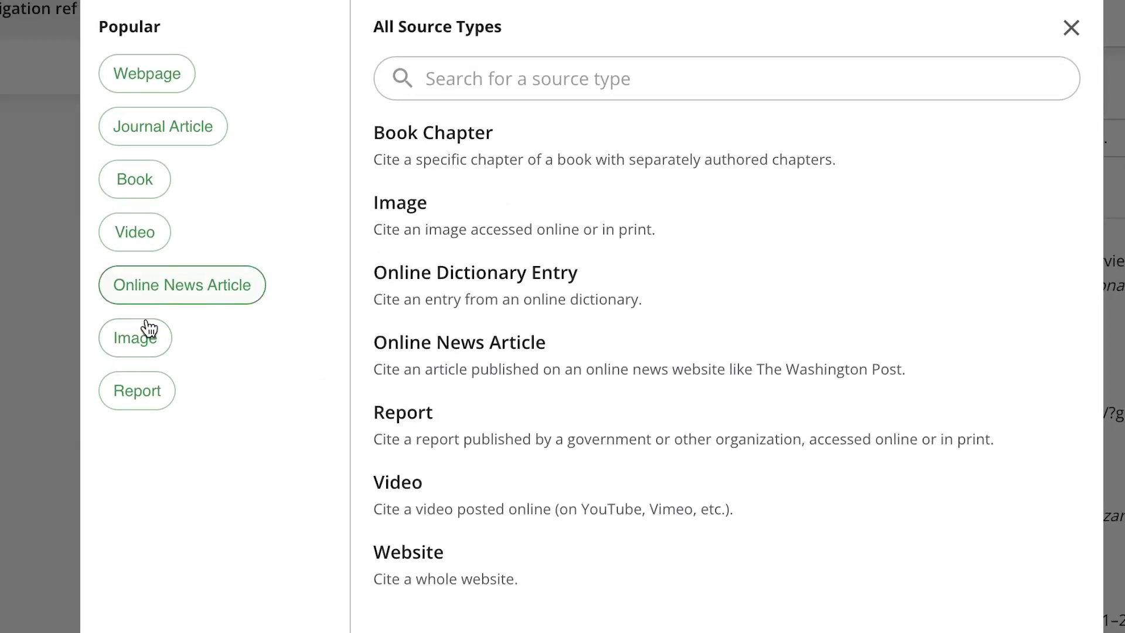
left_click(146, 349)
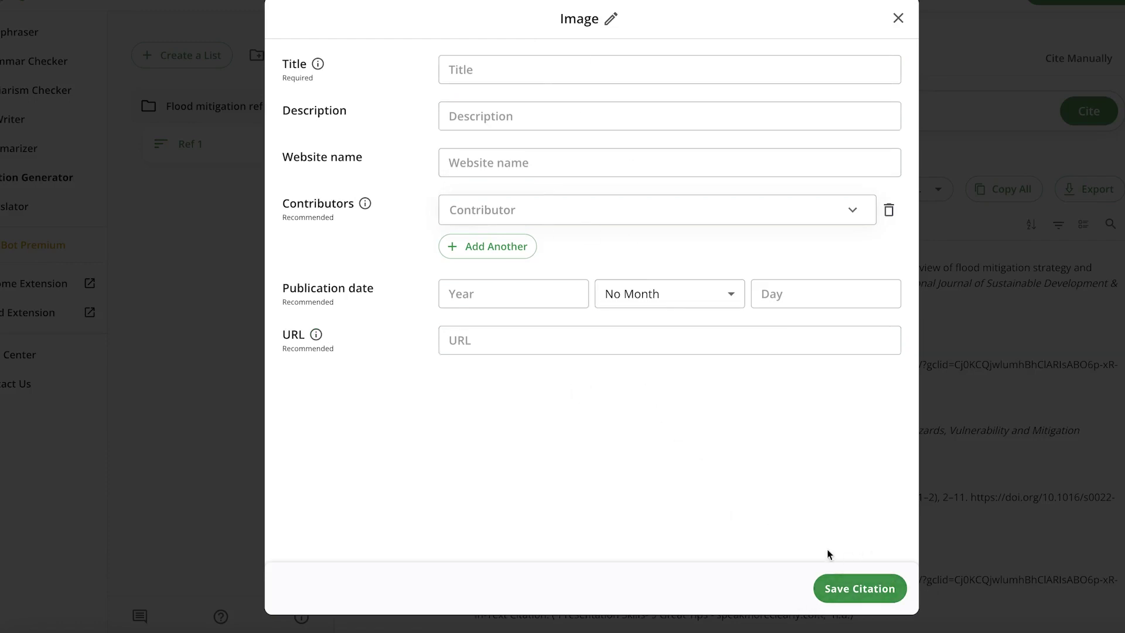
left_click(899, 19)
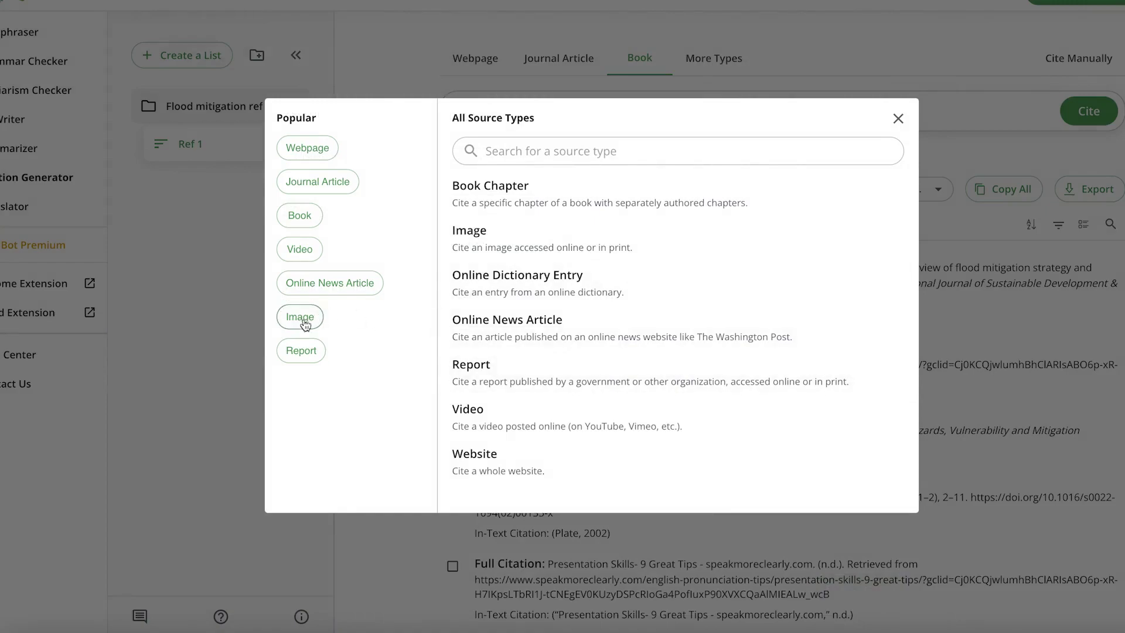
left_click(305, 352)
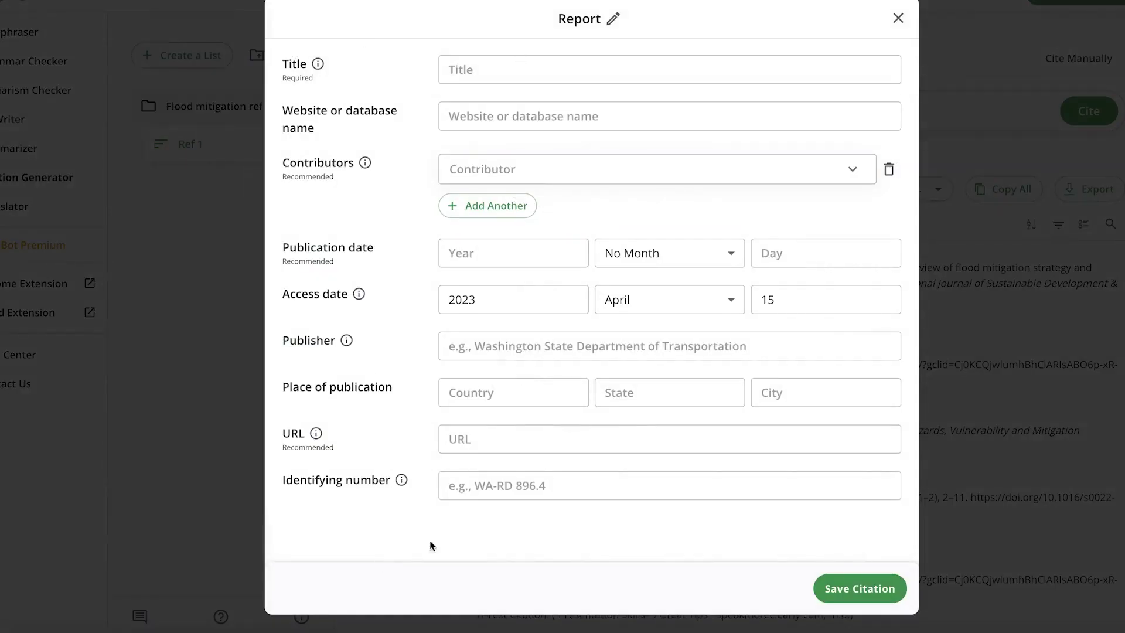
left_click(898, 19)
left_click(305, 319)
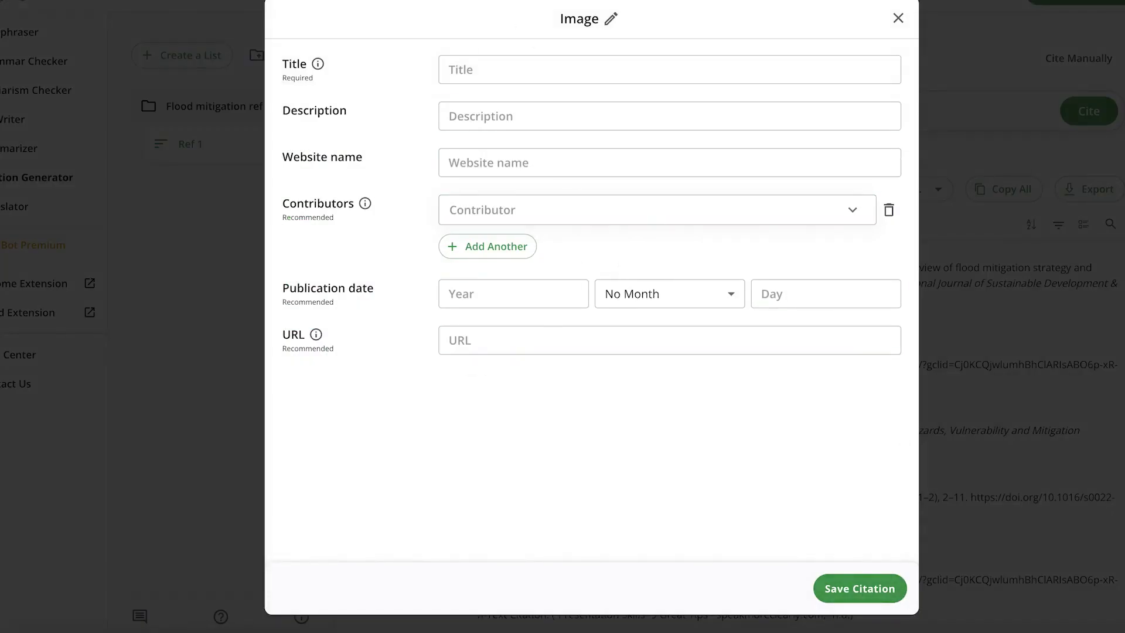
left_click(896, 28)
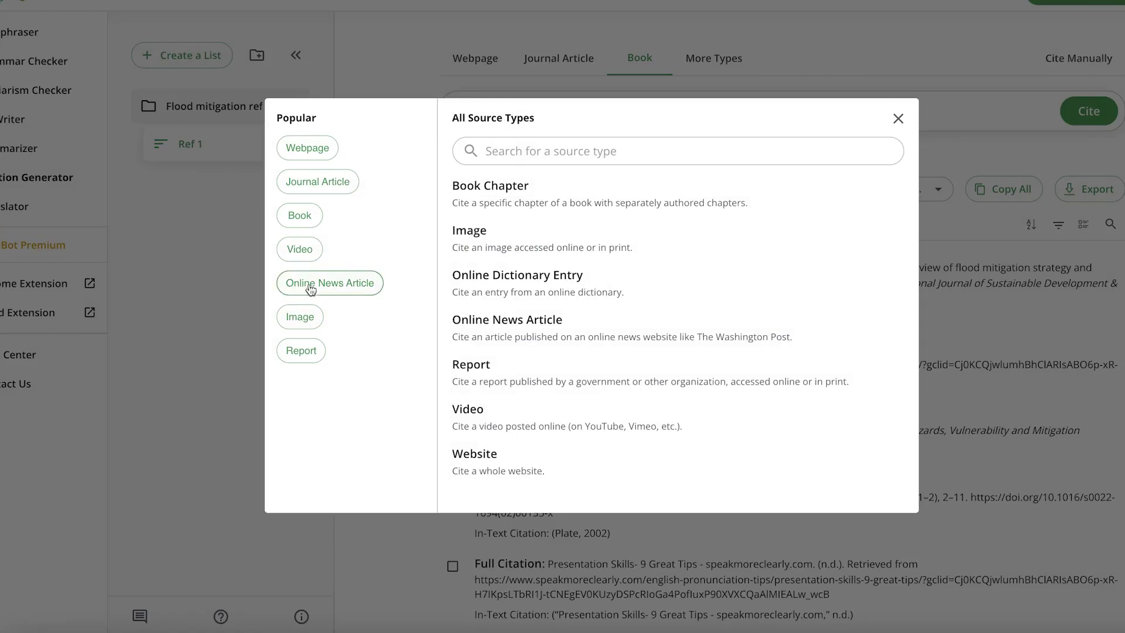
- View the blank Video citation form and return to the reference list without saving a citation
left_click(304, 253)
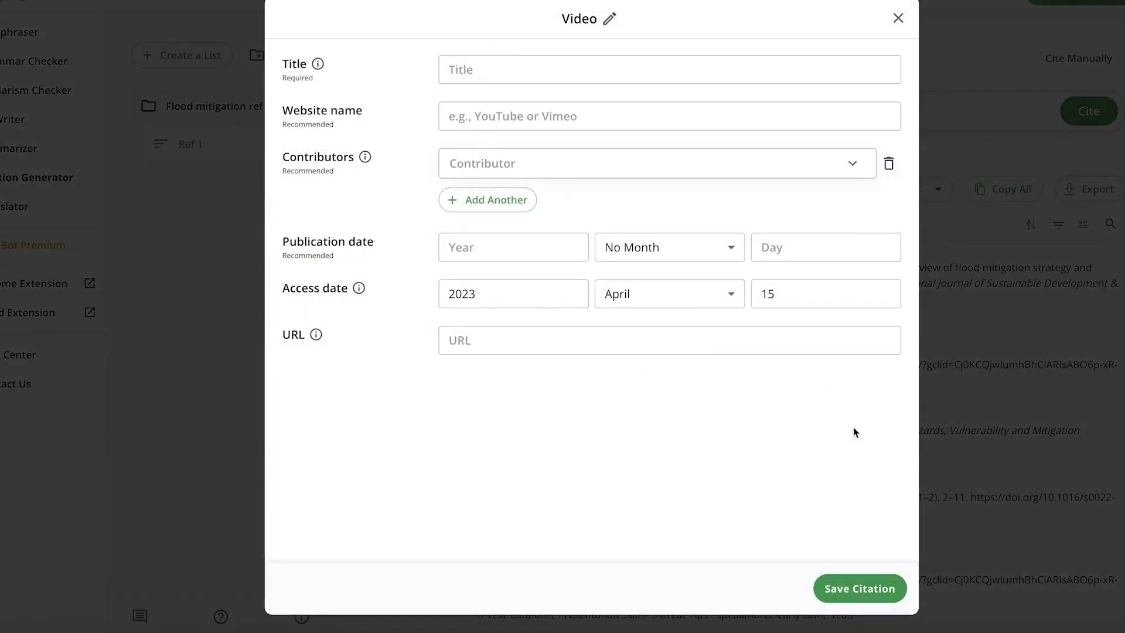
left_click(891, 19)
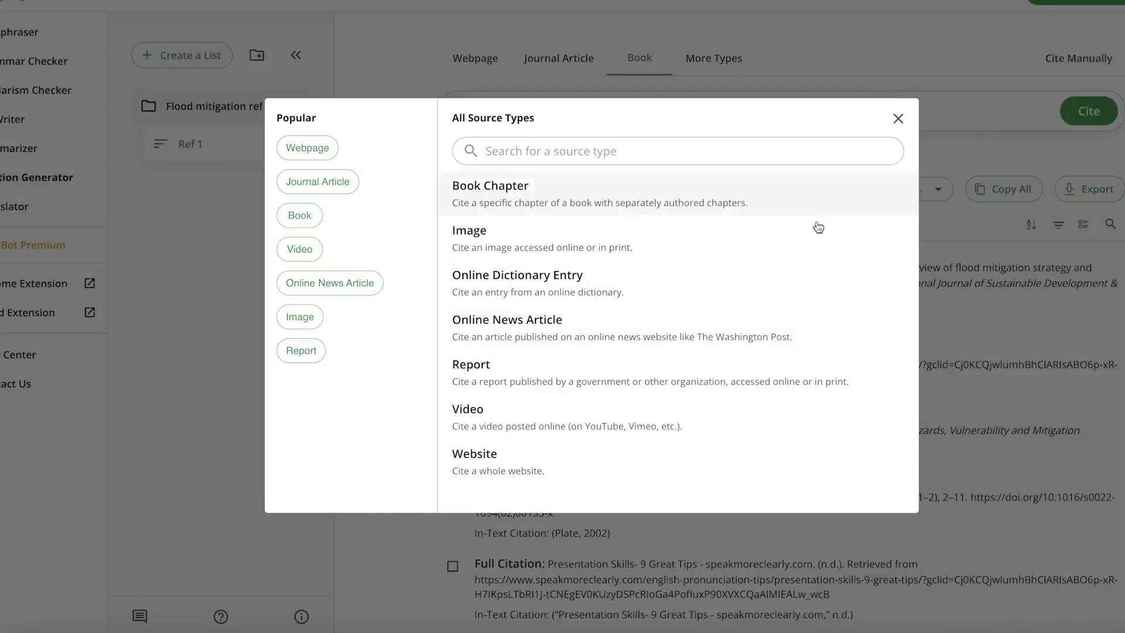
left_click(898, 118)
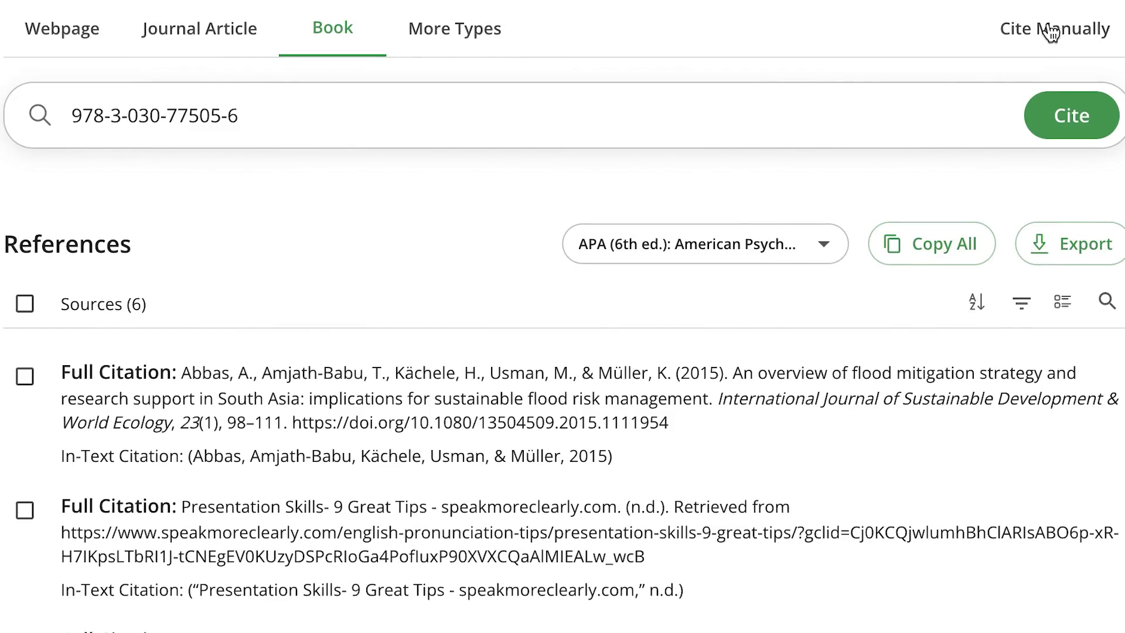
- Check which source types manual citing offers and return to the book citation search
left_click(1051, 34)
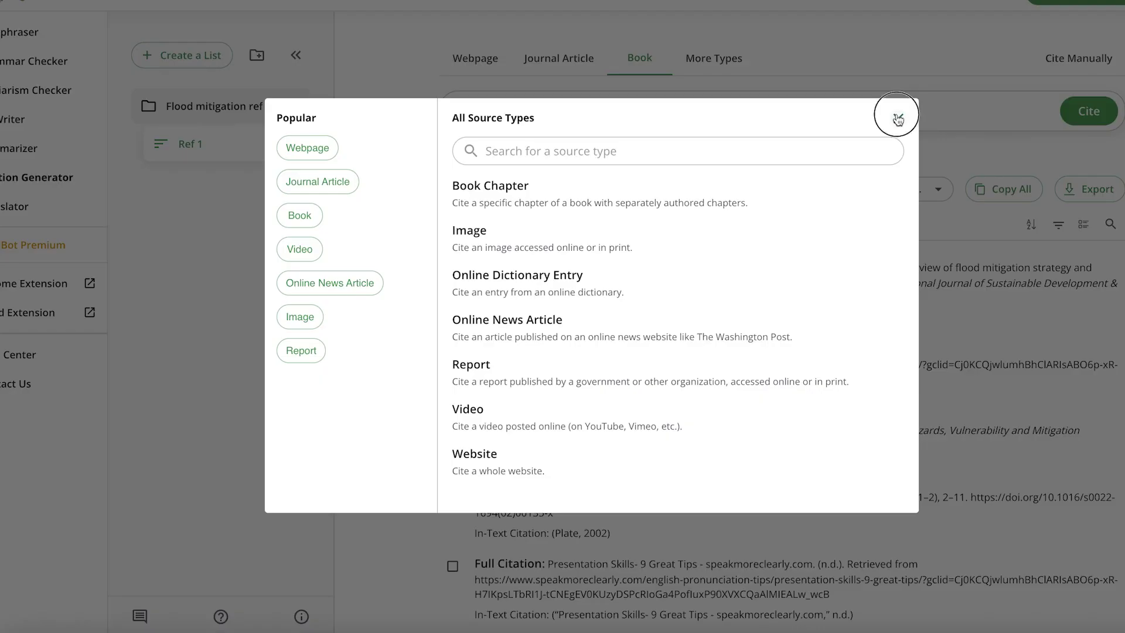
left_click(898, 113)
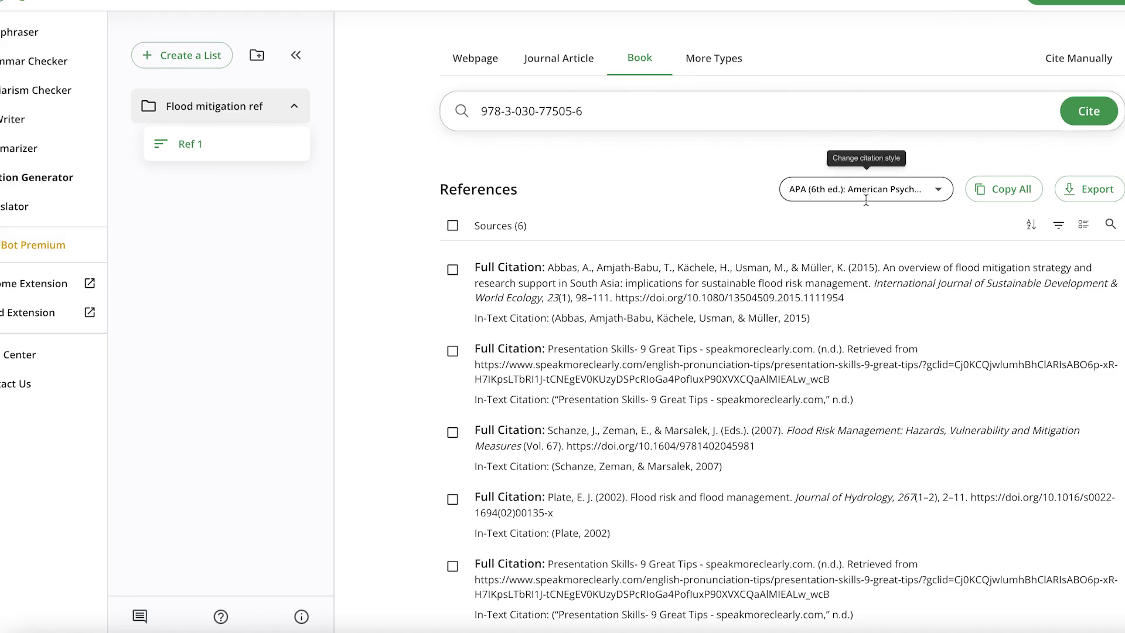
left_click(615, 121)
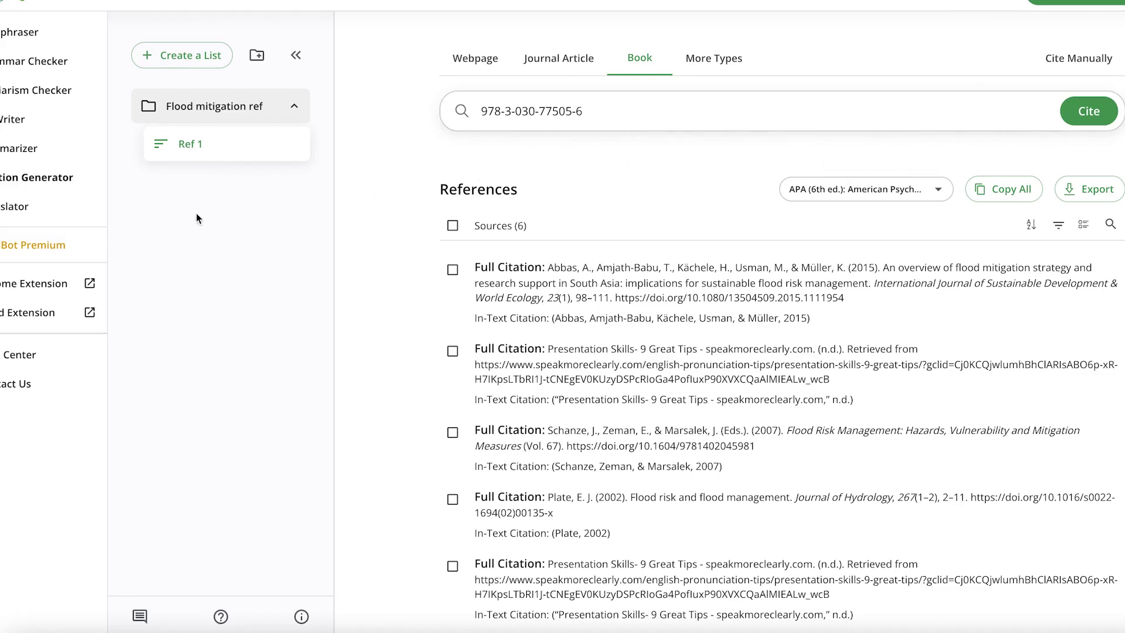